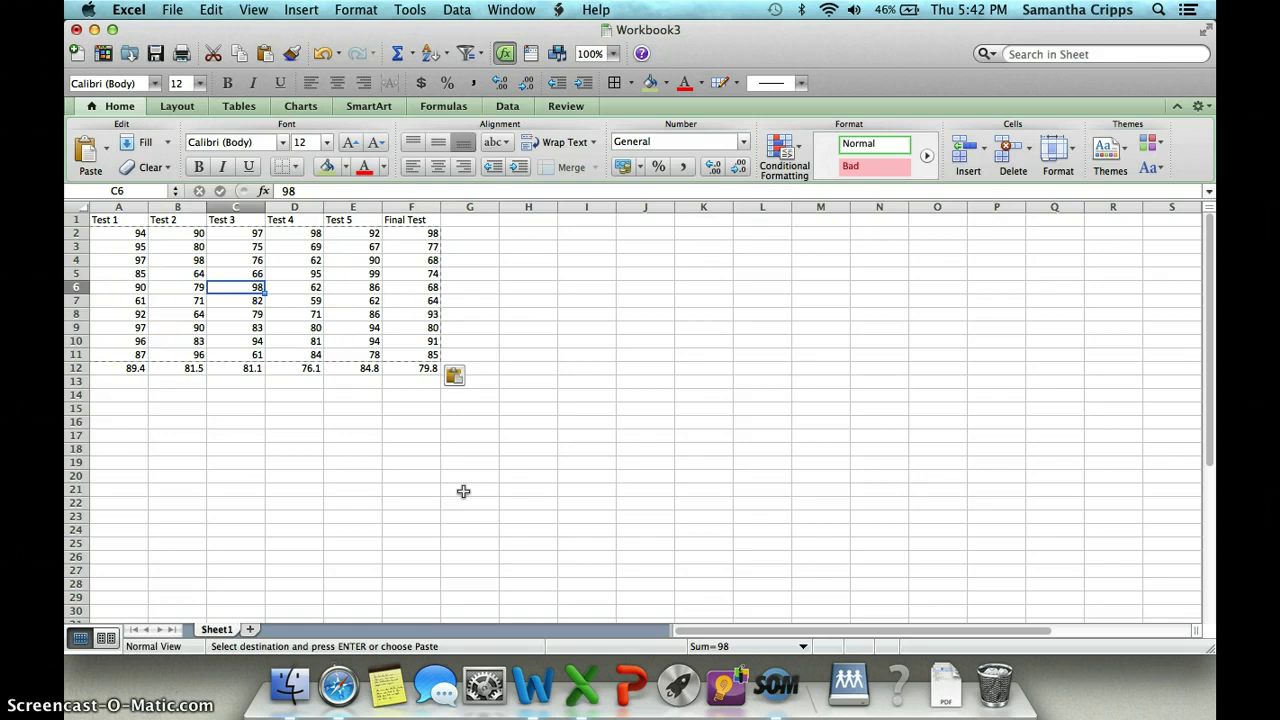
# Insert a blank row above the test headings in row 1.
pyautogui.click(72, 219)
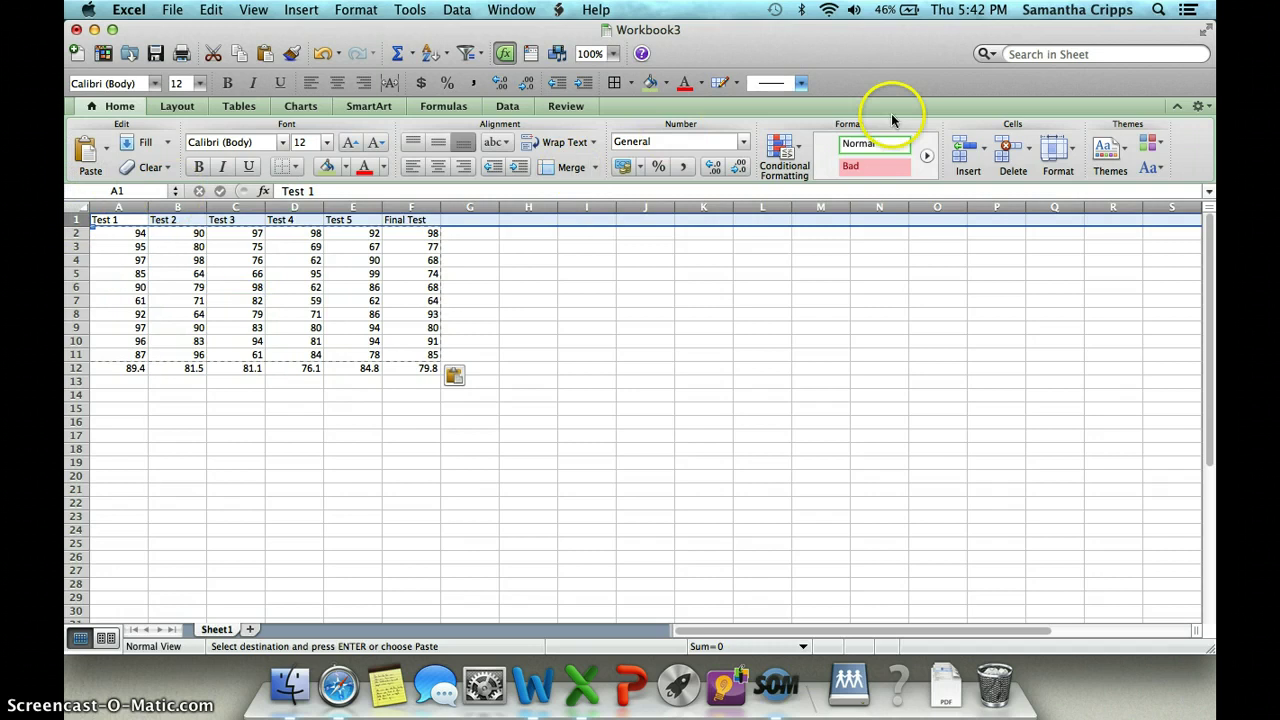
pyautogui.click(984, 148)
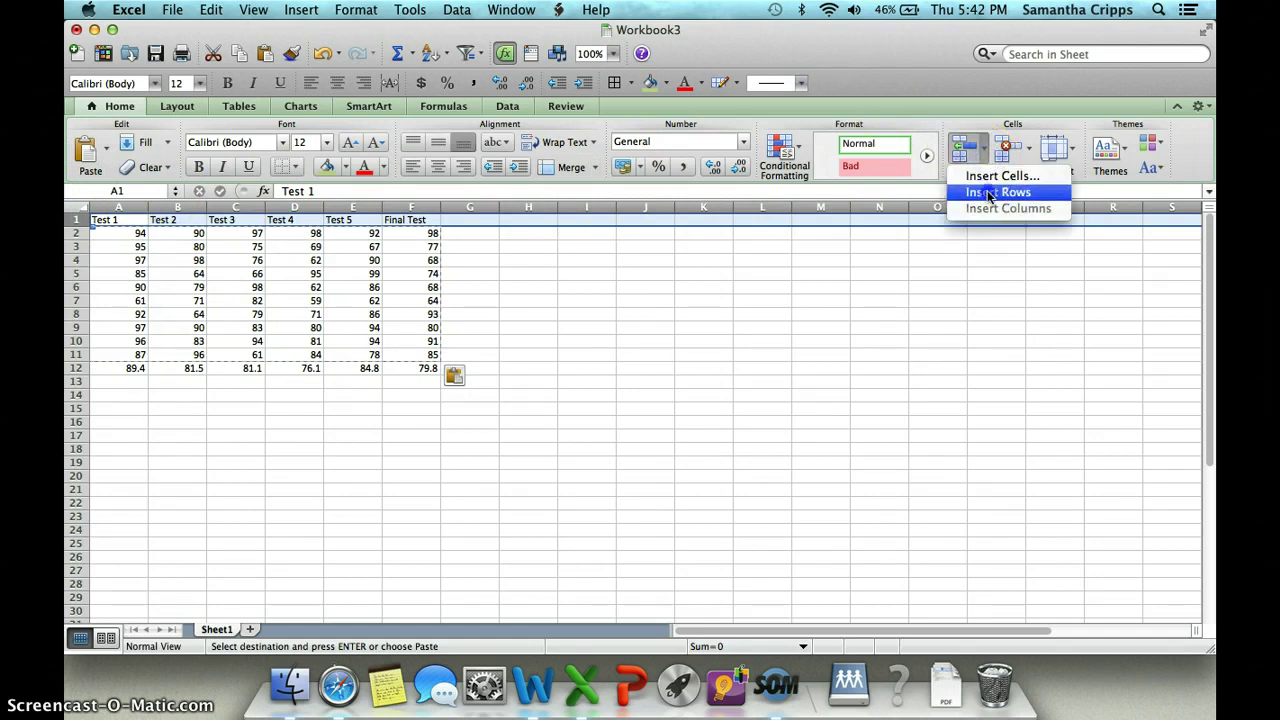
pyautogui.click(988, 193)
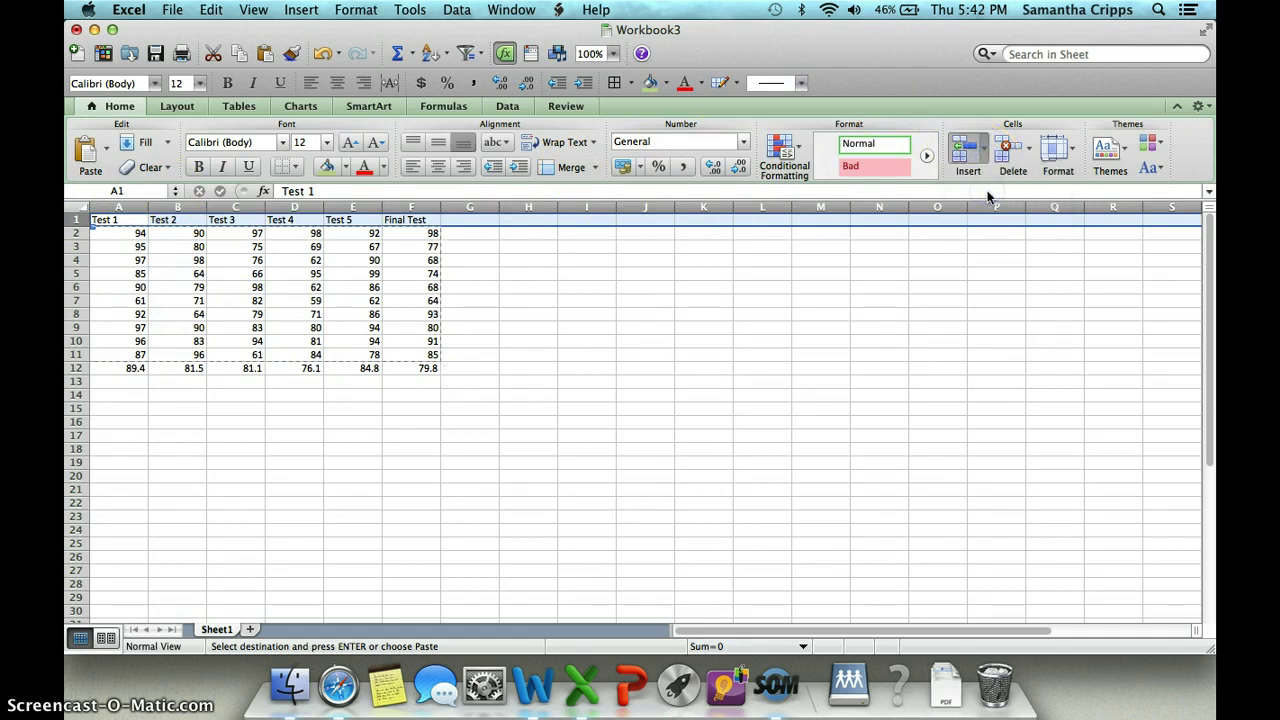
pyautogui.click(730, 517)
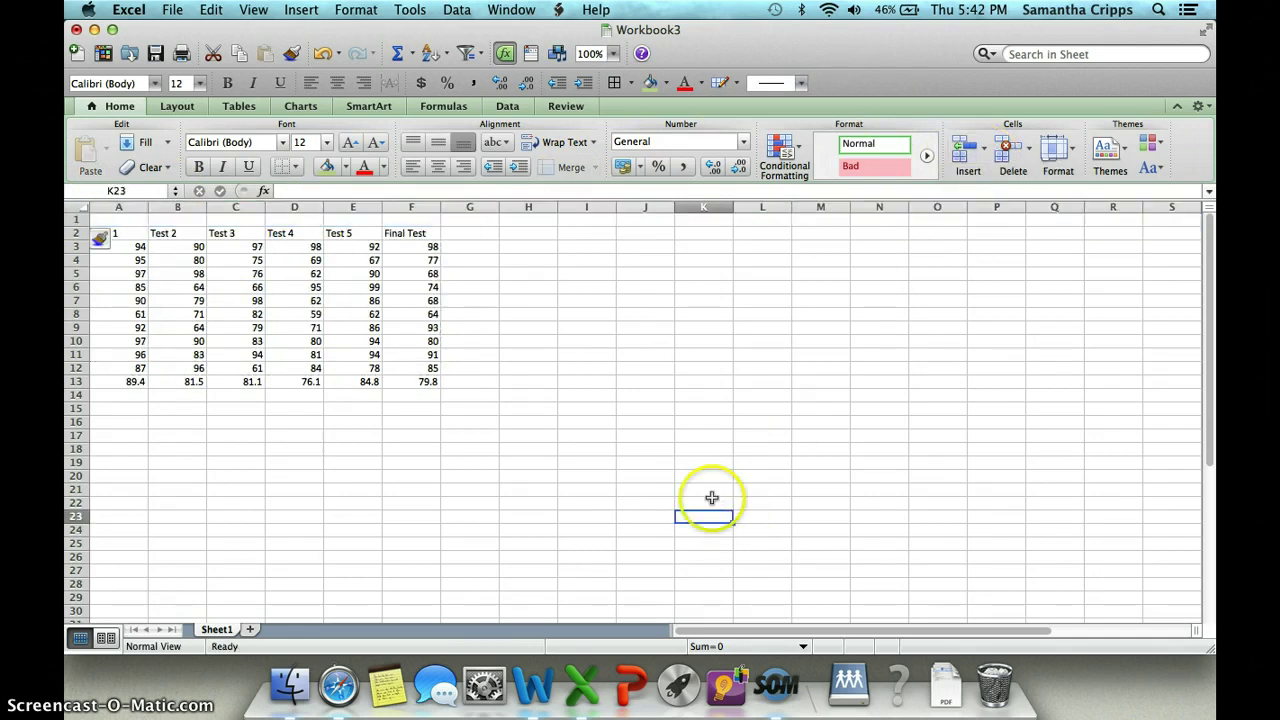
# Merge and center the empty cells A1 through F1 above the test headings.
pyautogui.click(127, 219)
pyautogui.moveTo(127, 219); pyautogui.dragTo(401, 221)
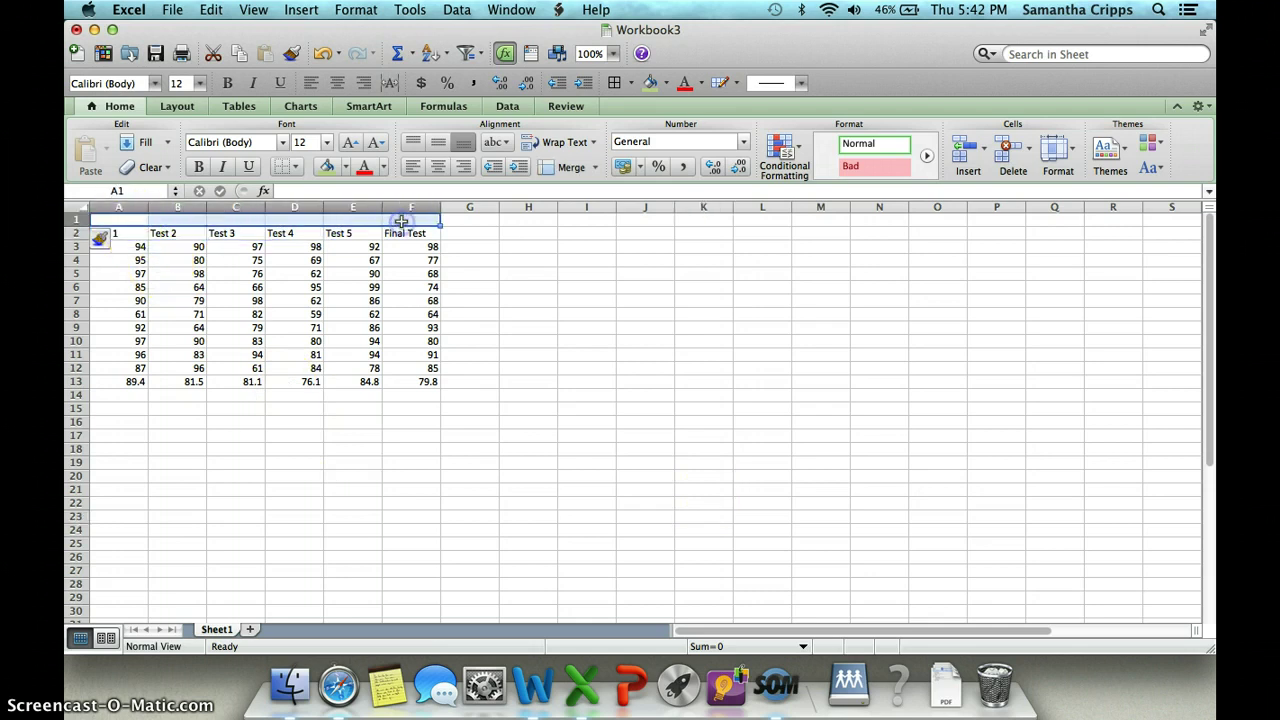
pyautogui.click(559, 181)
pyautogui.click(501, 324)
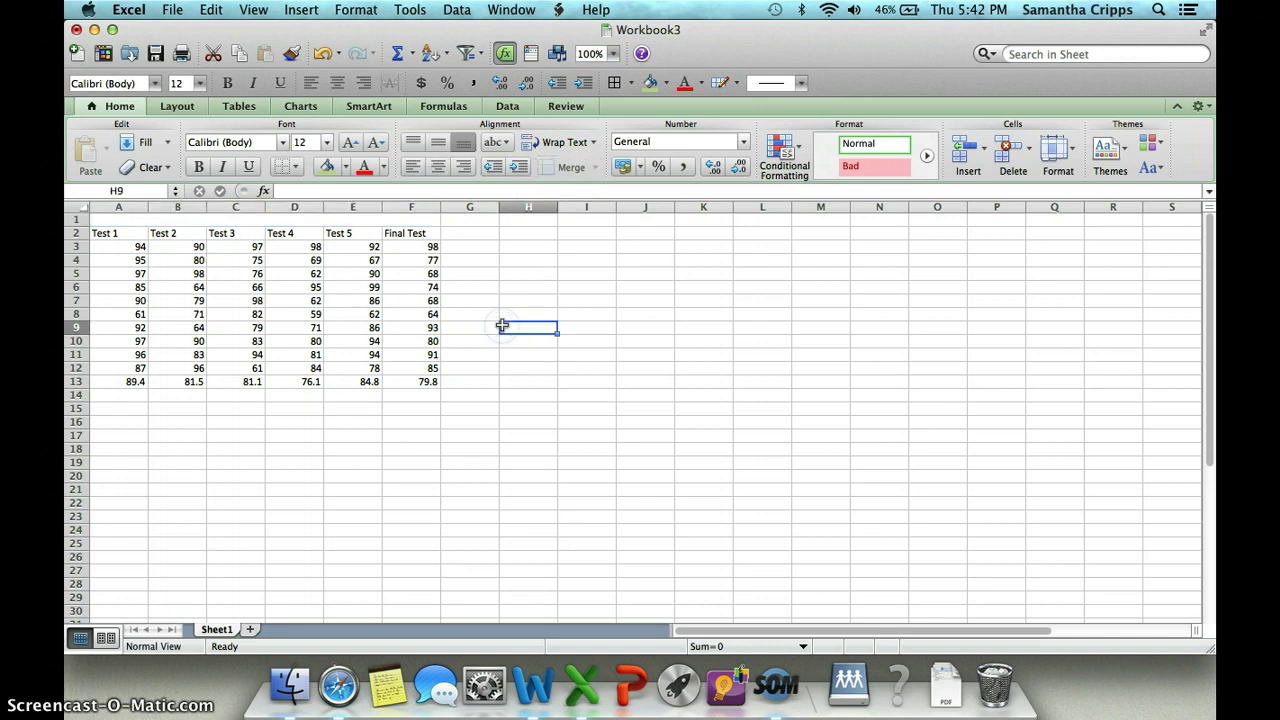
# Enter the title "Class Test Scores" in the merged cell of row 1.
pyautogui.click(260, 219)
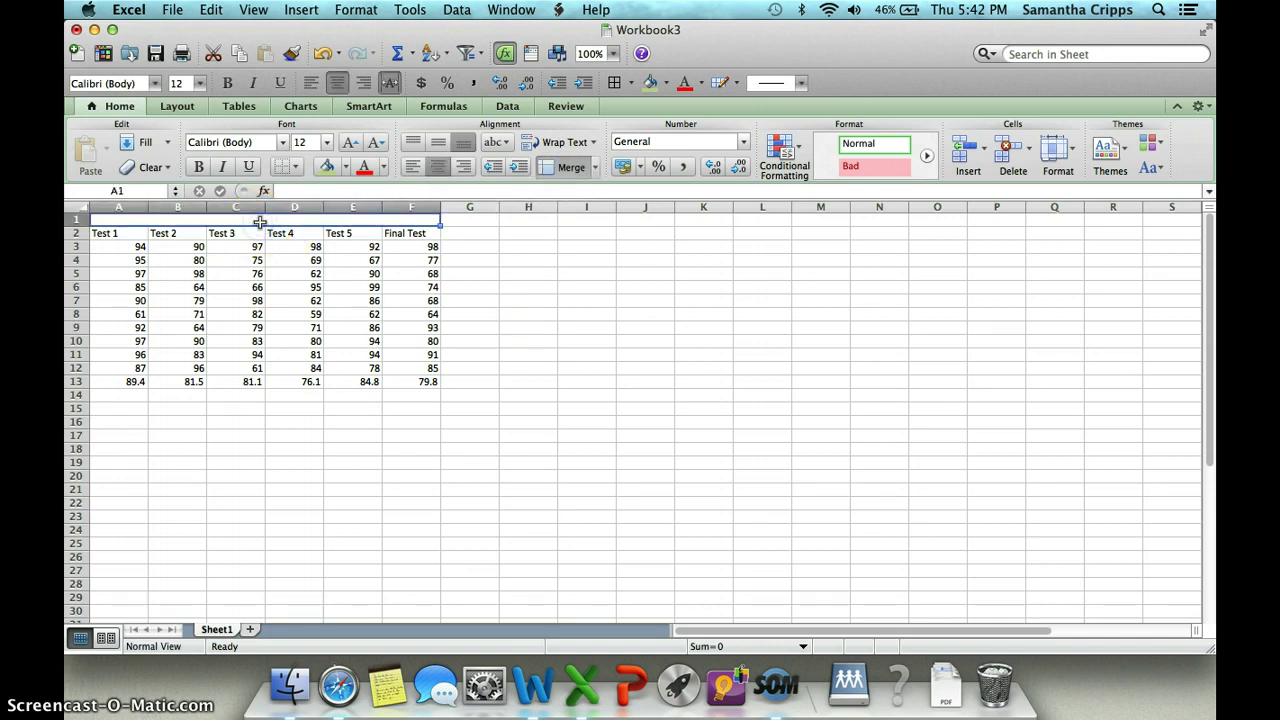
pyautogui.write('C')
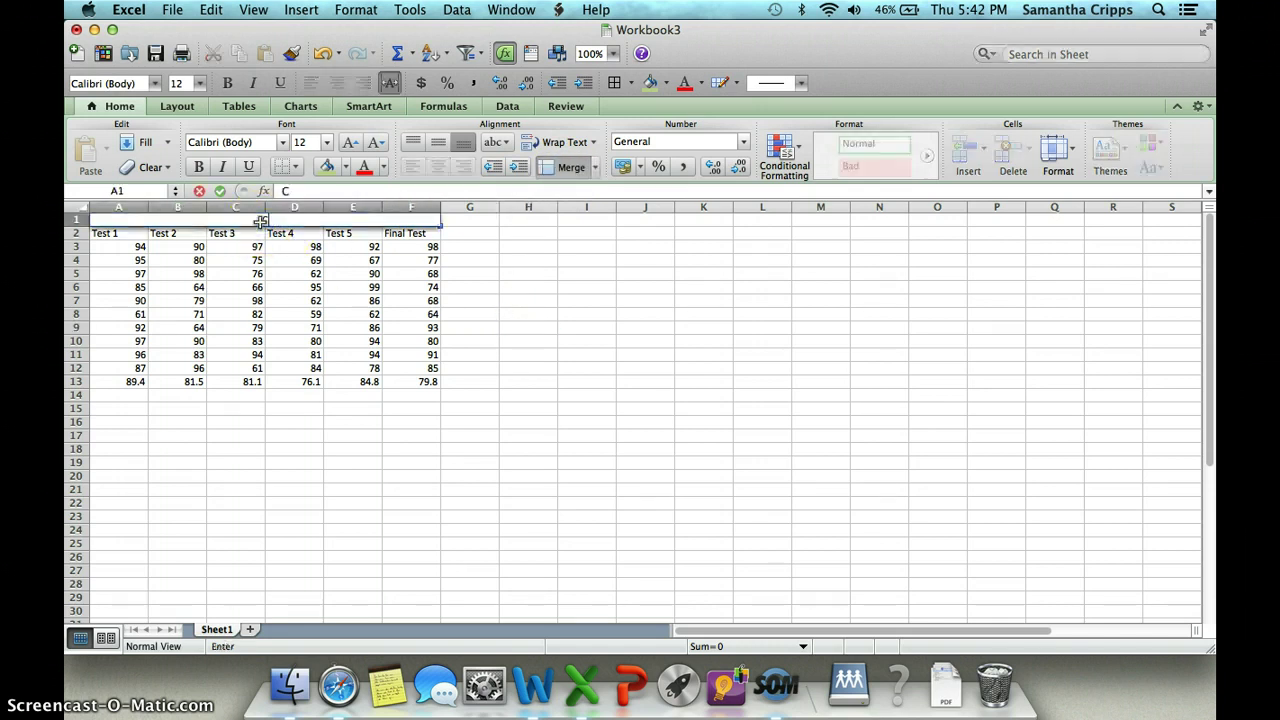
pyautogui.write('lass Test S')
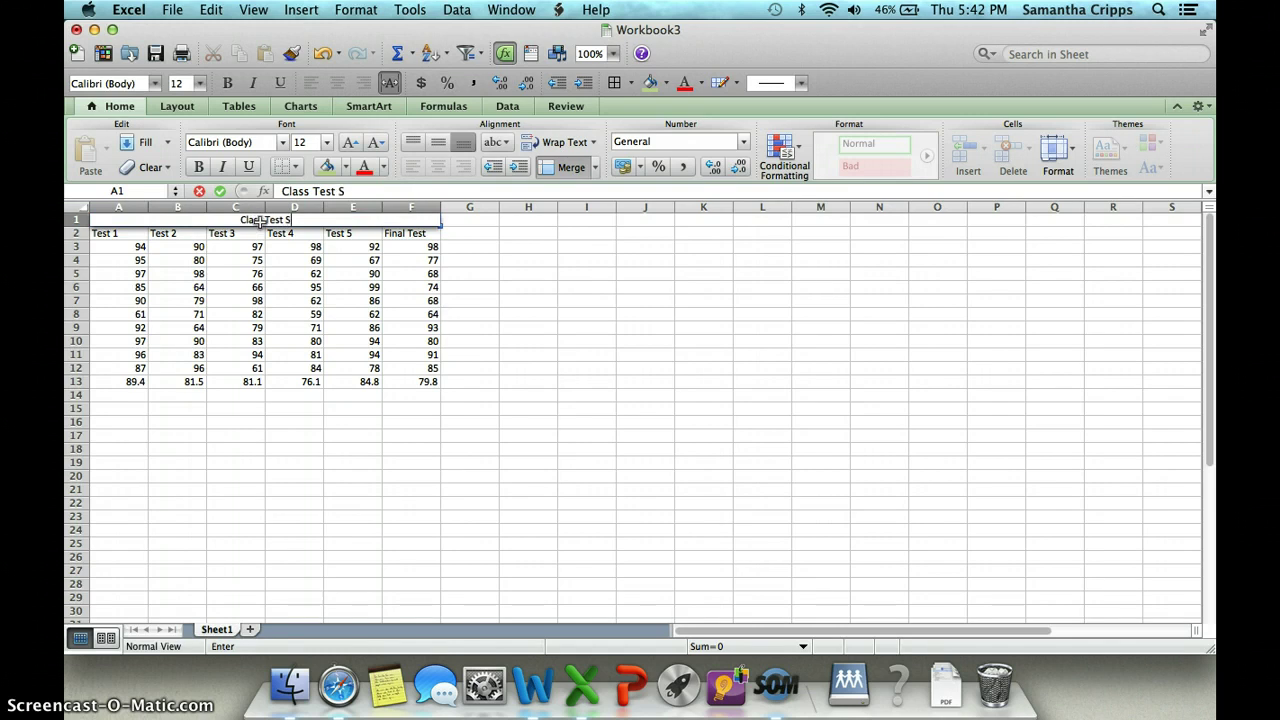
pyautogui.write('cores')
pyautogui.click(335, 407)
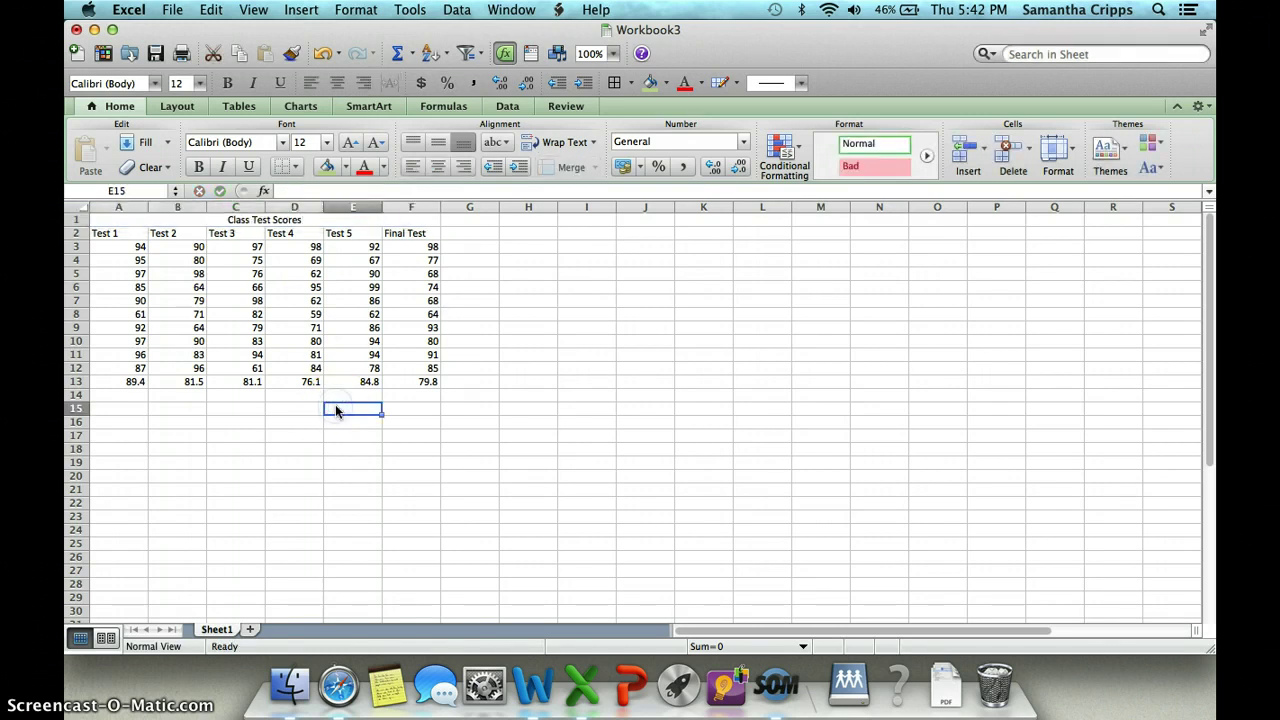
# Align the "Class Test Scores" title vertically in the middle and make row 1 more than twice as tall.
pyautogui.click(268, 222)
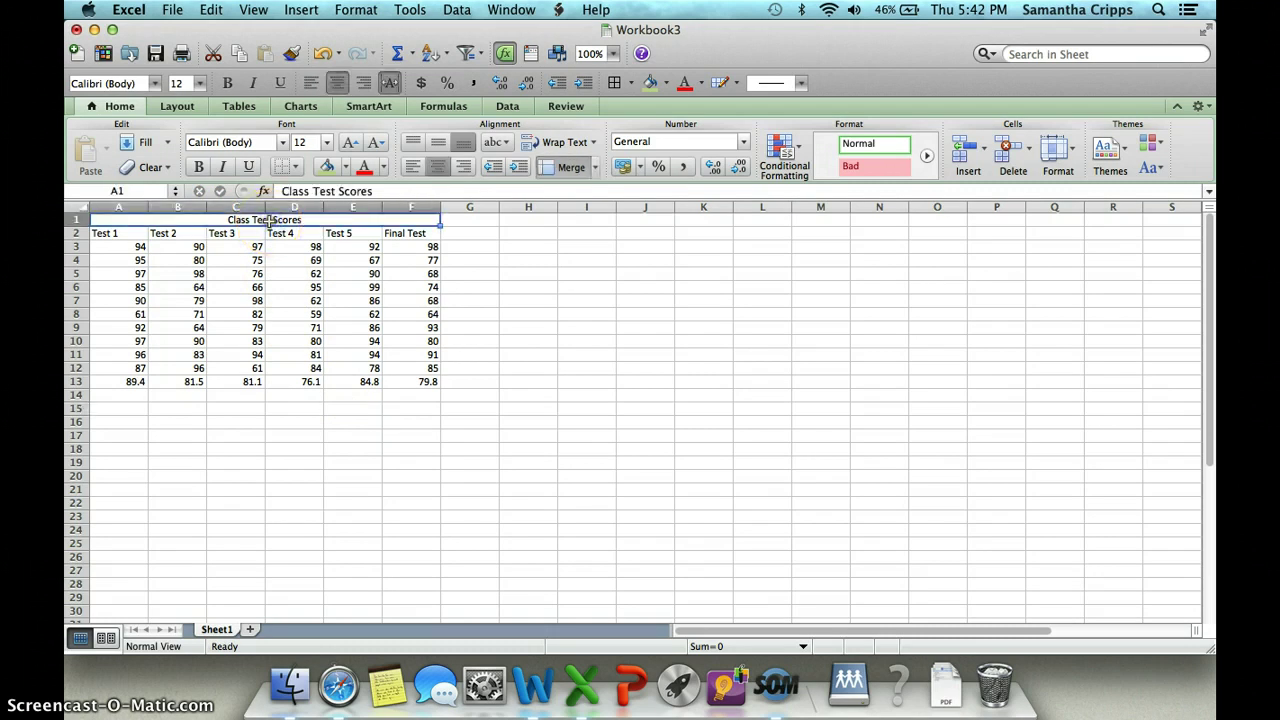
pyautogui.click(437, 145)
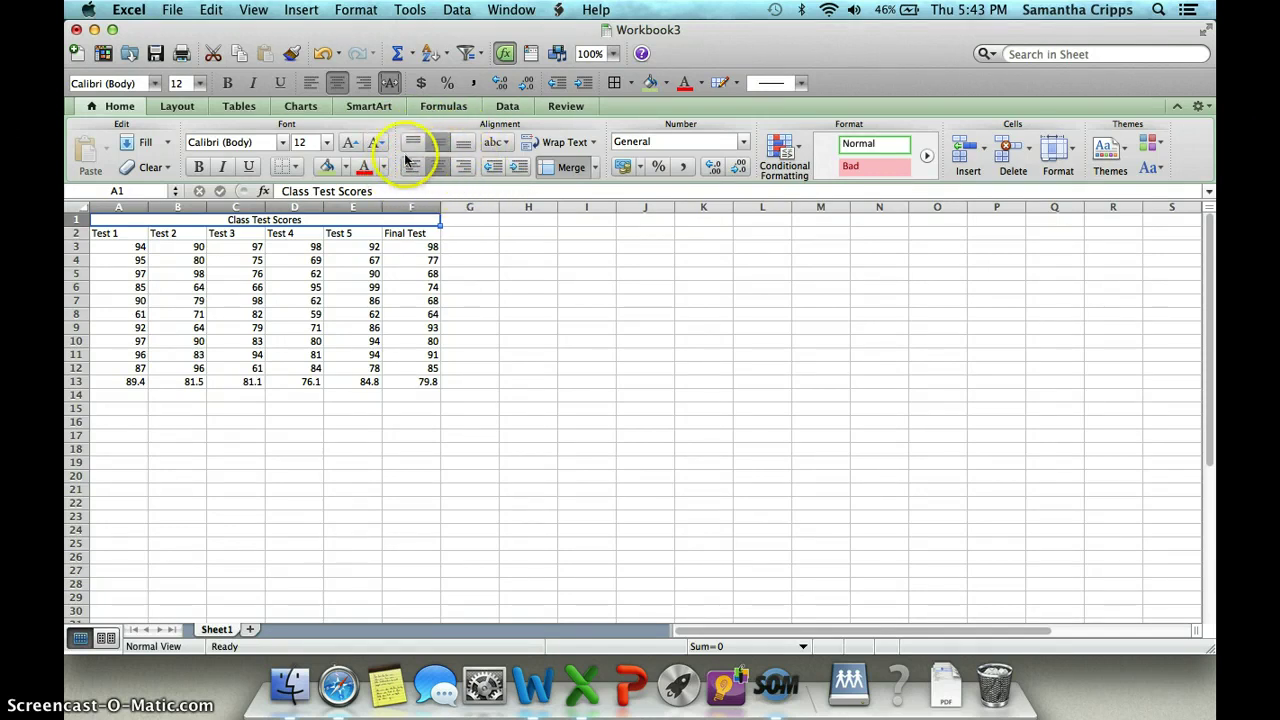
pyautogui.click(157, 268)
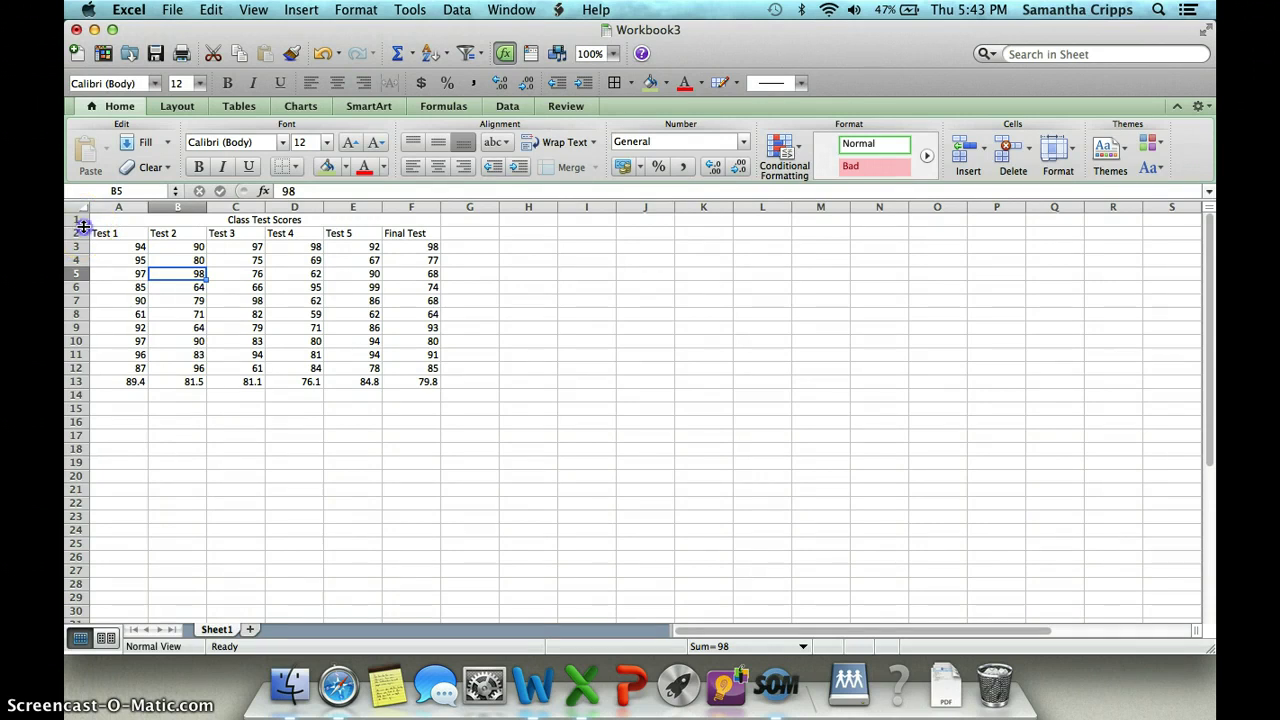
pyautogui.moveTo(83, 226); pyautogui.dragTo(84, 245)
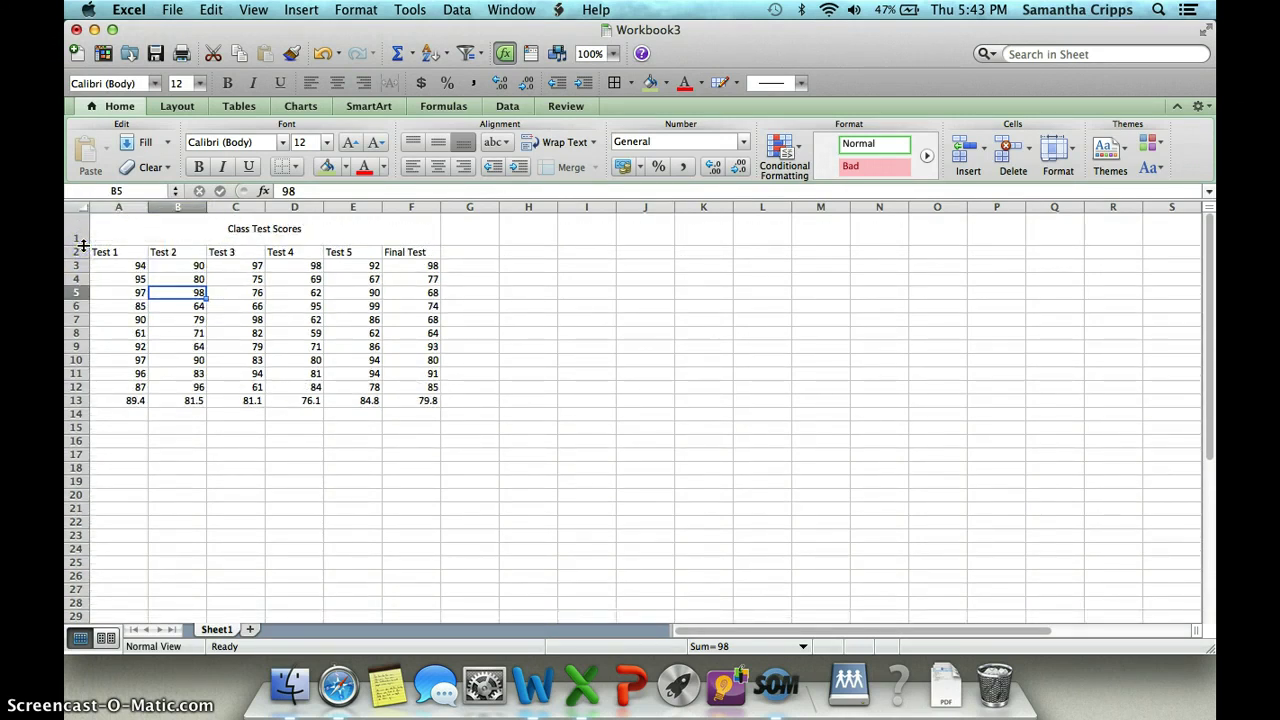
# Center and bold the test headings in cells A2 through F2.
pyautogui.moveTo(106, 252); pyautogui.dragTo(405, 253)
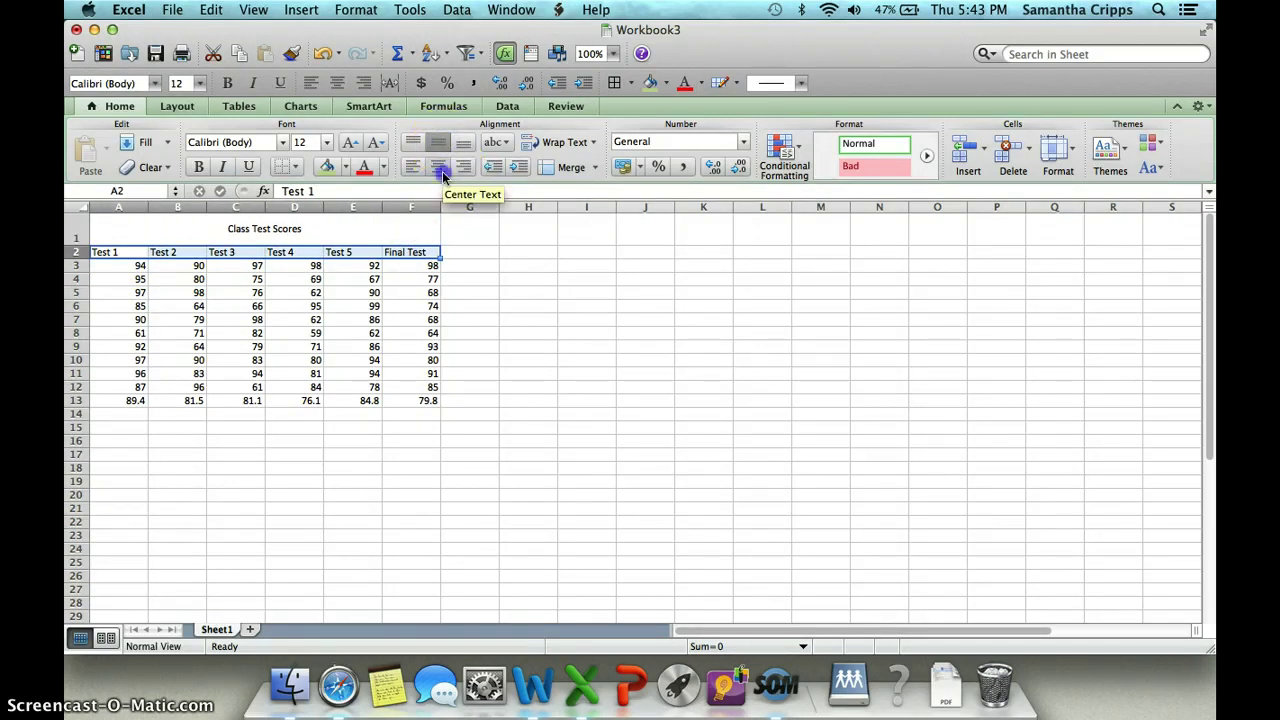
pyautogui.click(439, 167)
pyautogui.click(200, 167)
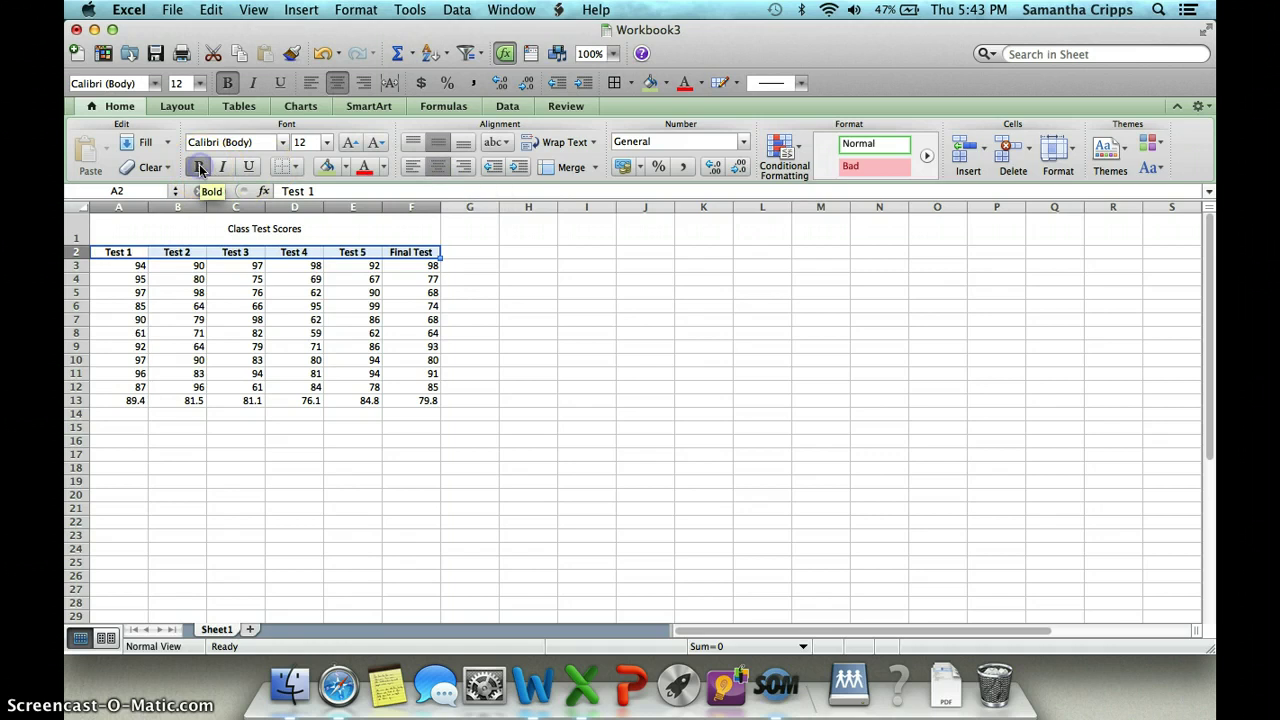
pyautogui.click(370, 436)
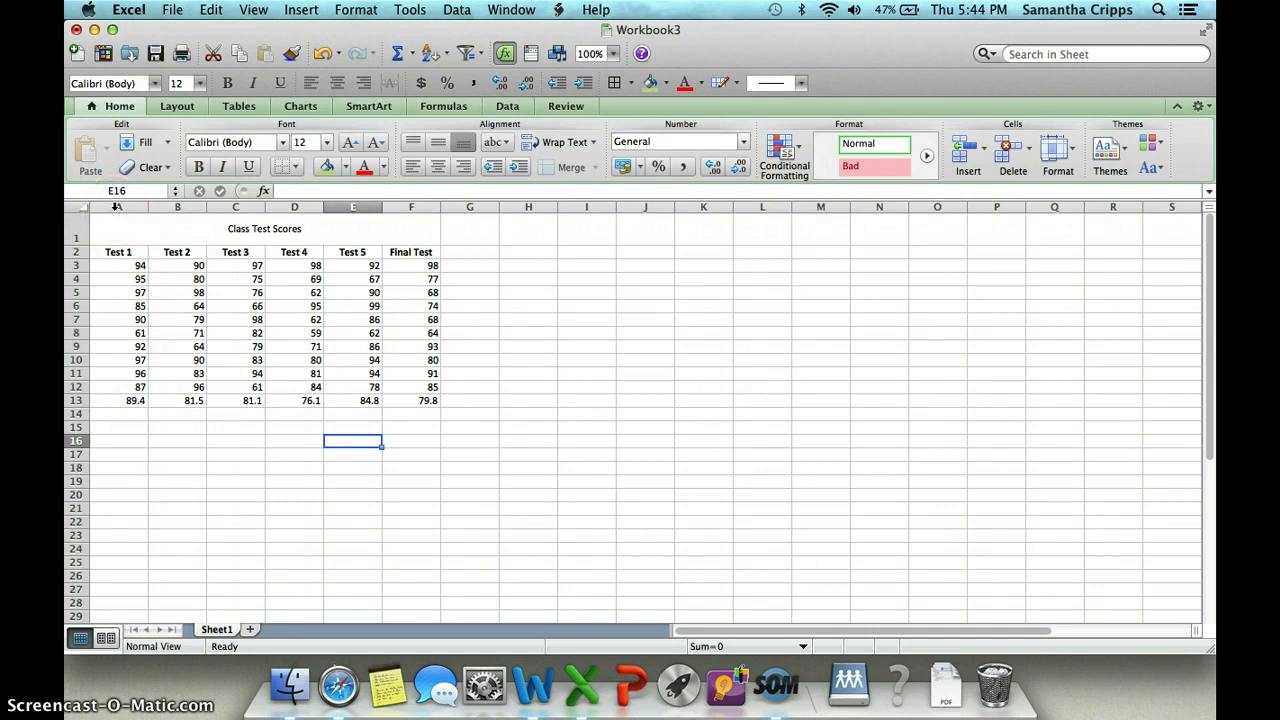
# Narrow columns A through F equally to about 60% of their width and make rows 3 through 13 about one and a half times taller.
pyautogui.moveTo(117, 206); pyautogui.dragTo(414, 204)
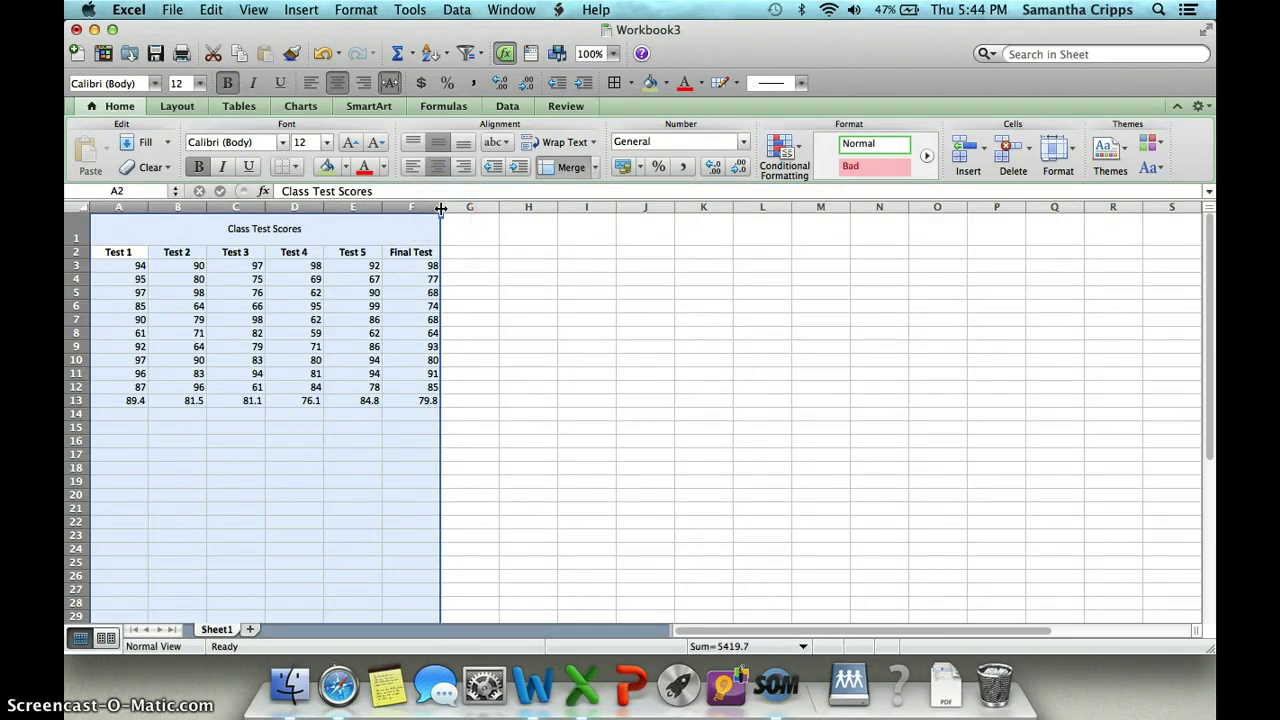
pyautogui.moveTo(440, 208)
pyautogui.mouseDown()
pyautogui.moveTo(459, 211)
pyautogui.moveTo(418, 210)
pyautogui.mouseUp()
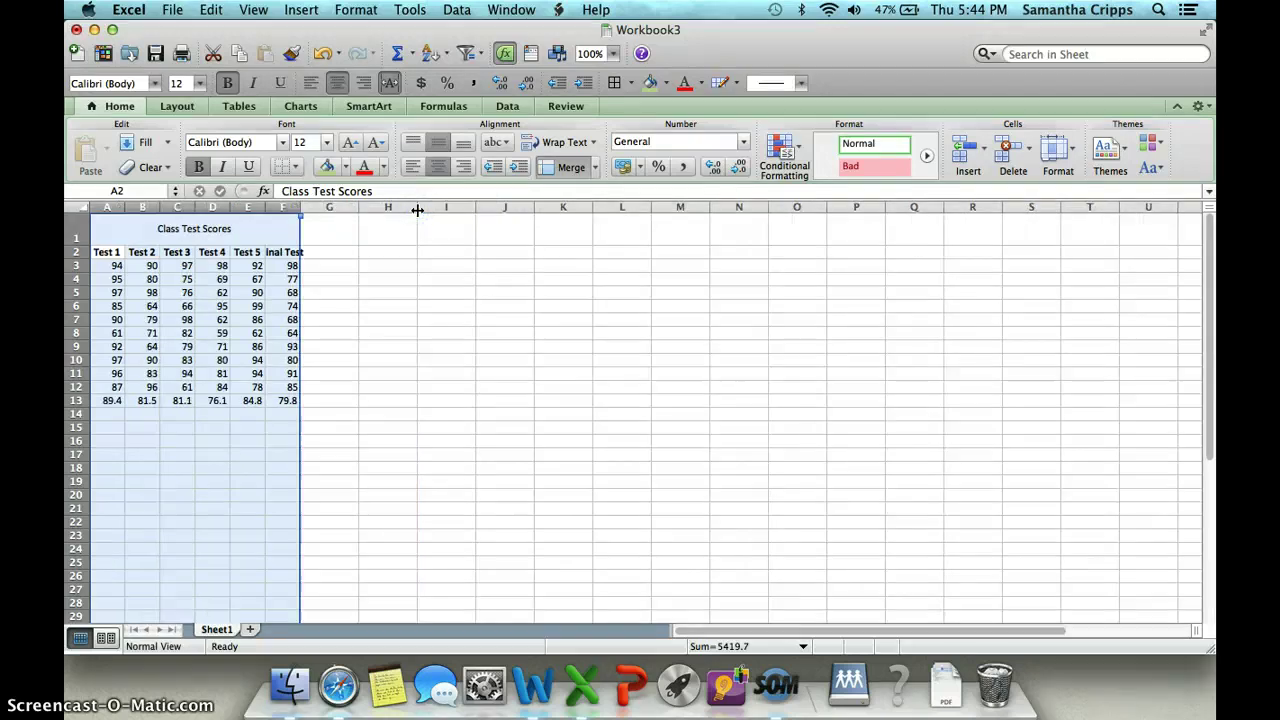
pyautogui.click(212, 521)
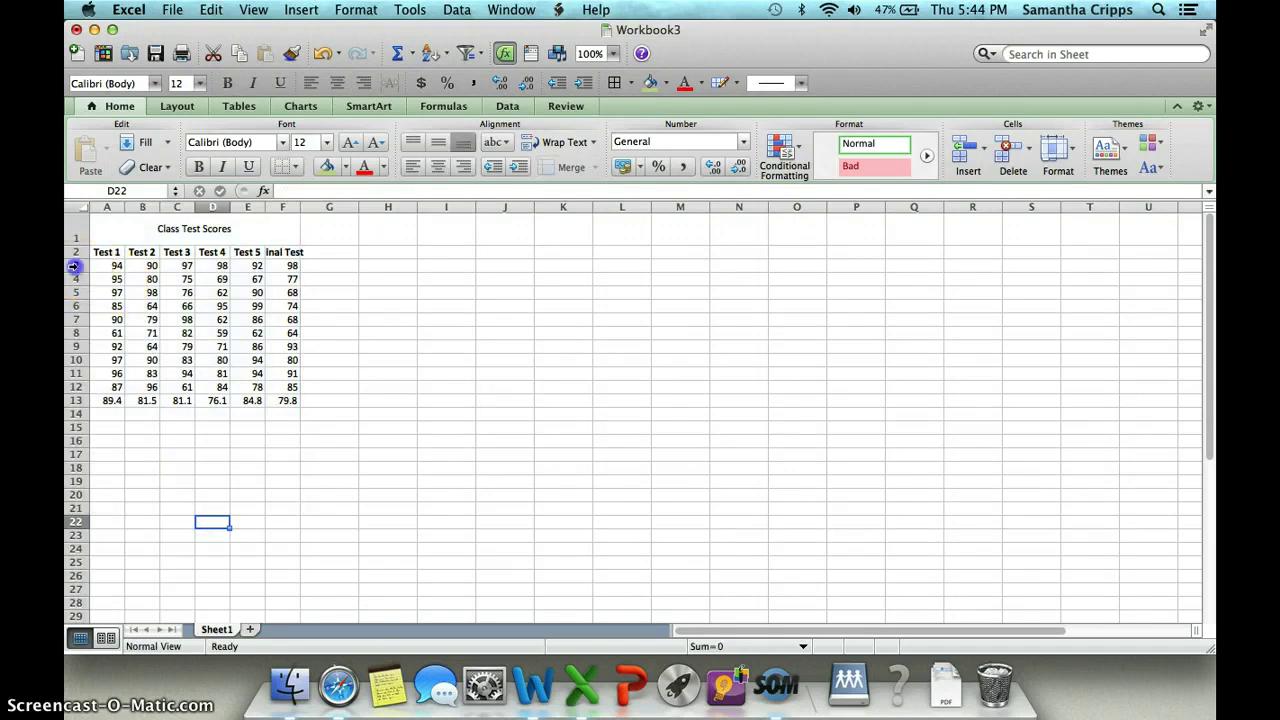
pyautogui.moveTo(75, 267); pyautogui.dragTo(84, 400)
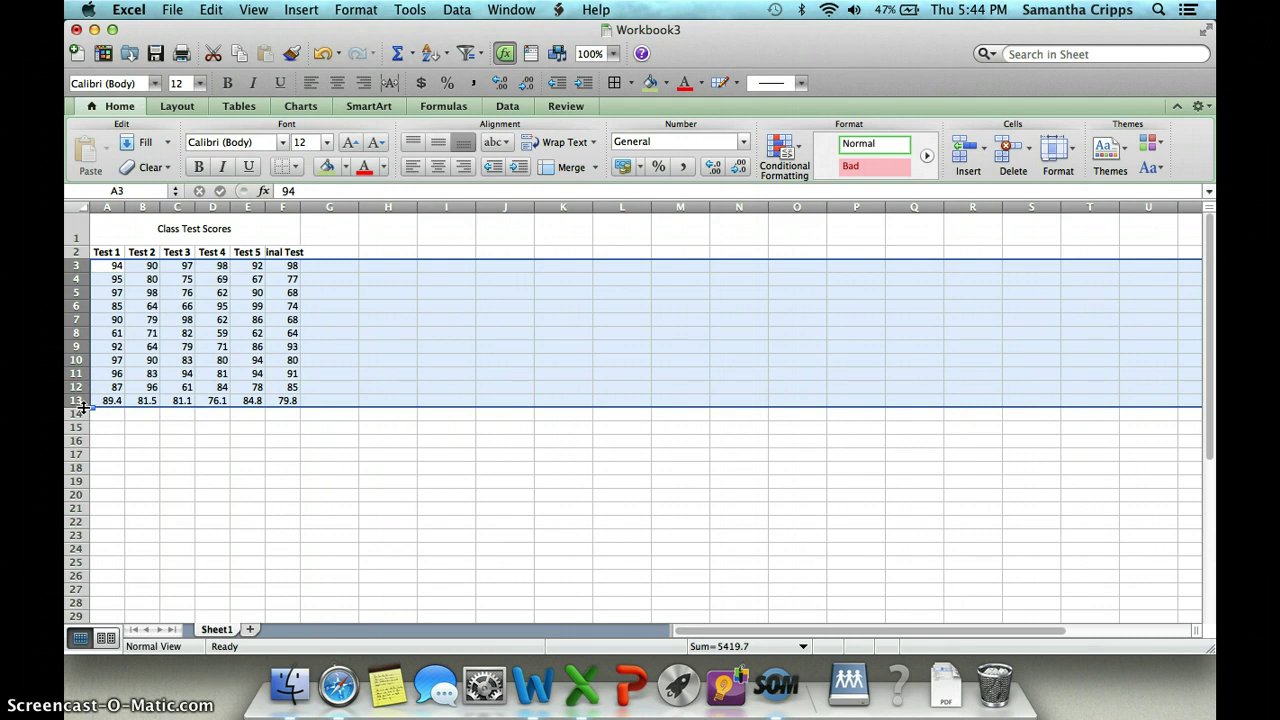
pyautogui.moveTo(84, 407); pyautogui.dragTo(84, 413)
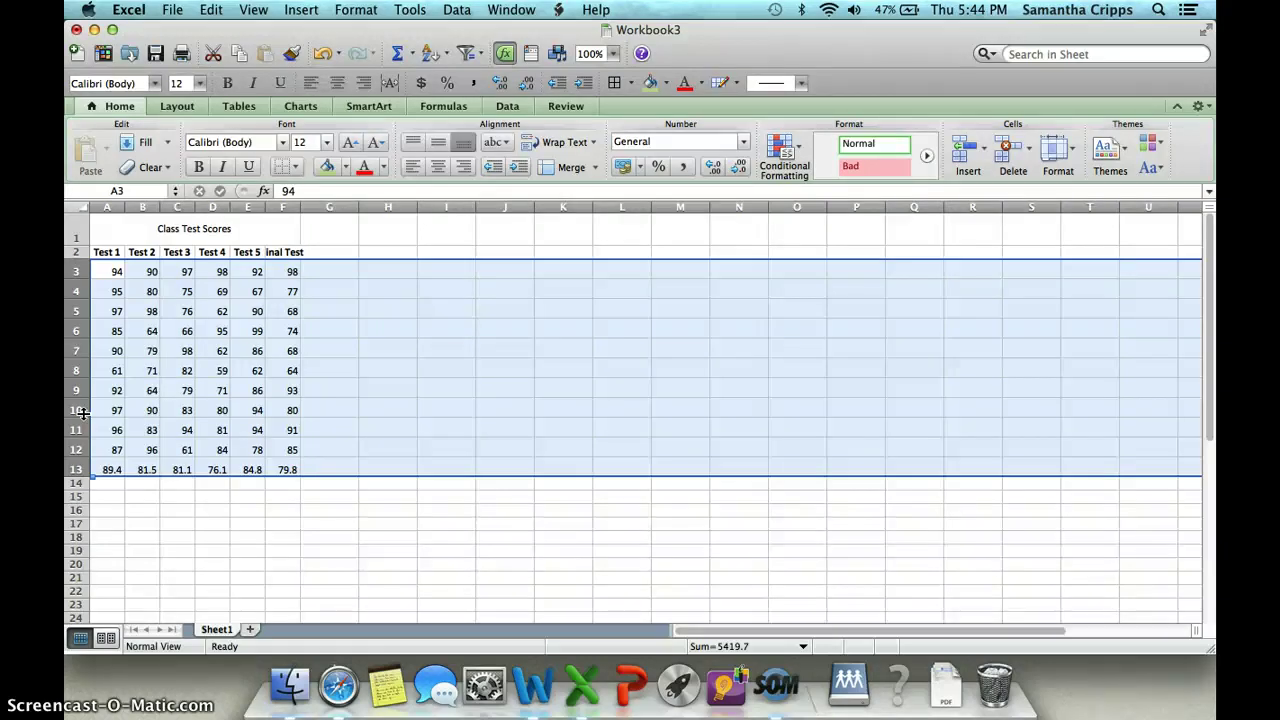
# Wrap the text of the "Final Test" heading in cell F2.
pyautogui.click(286, 255)
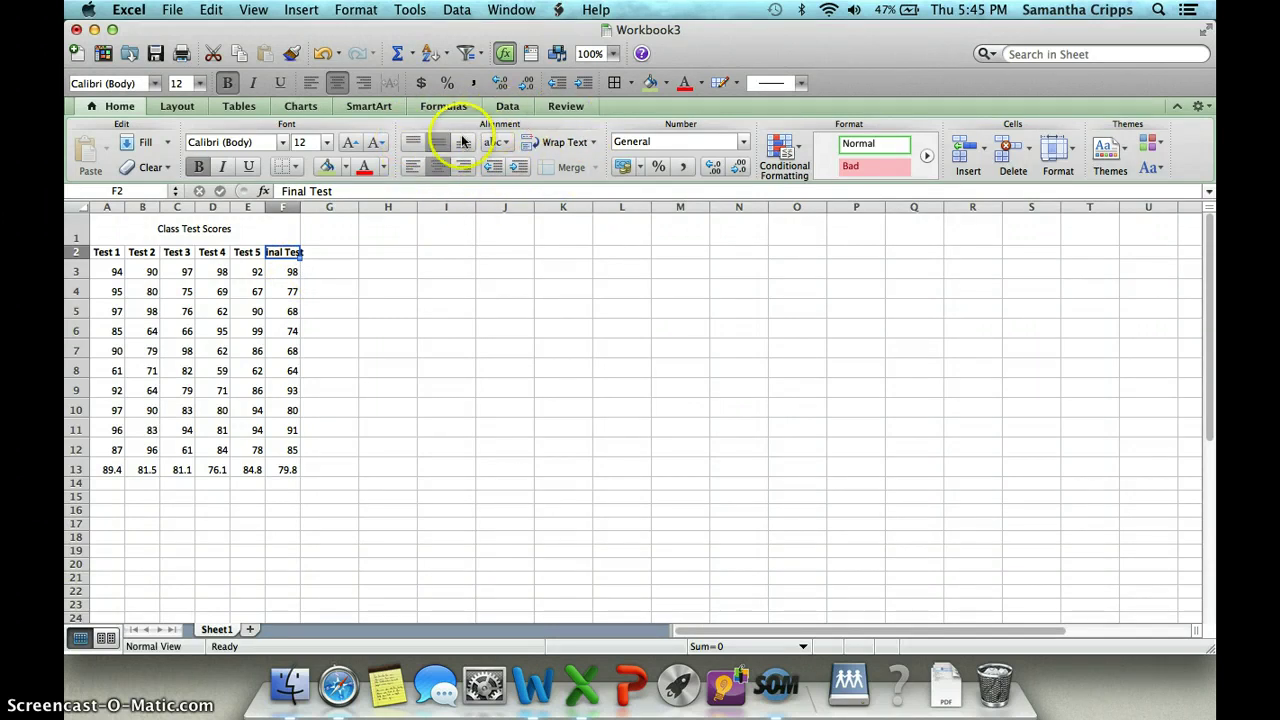
pyautogui.click(589, 144)
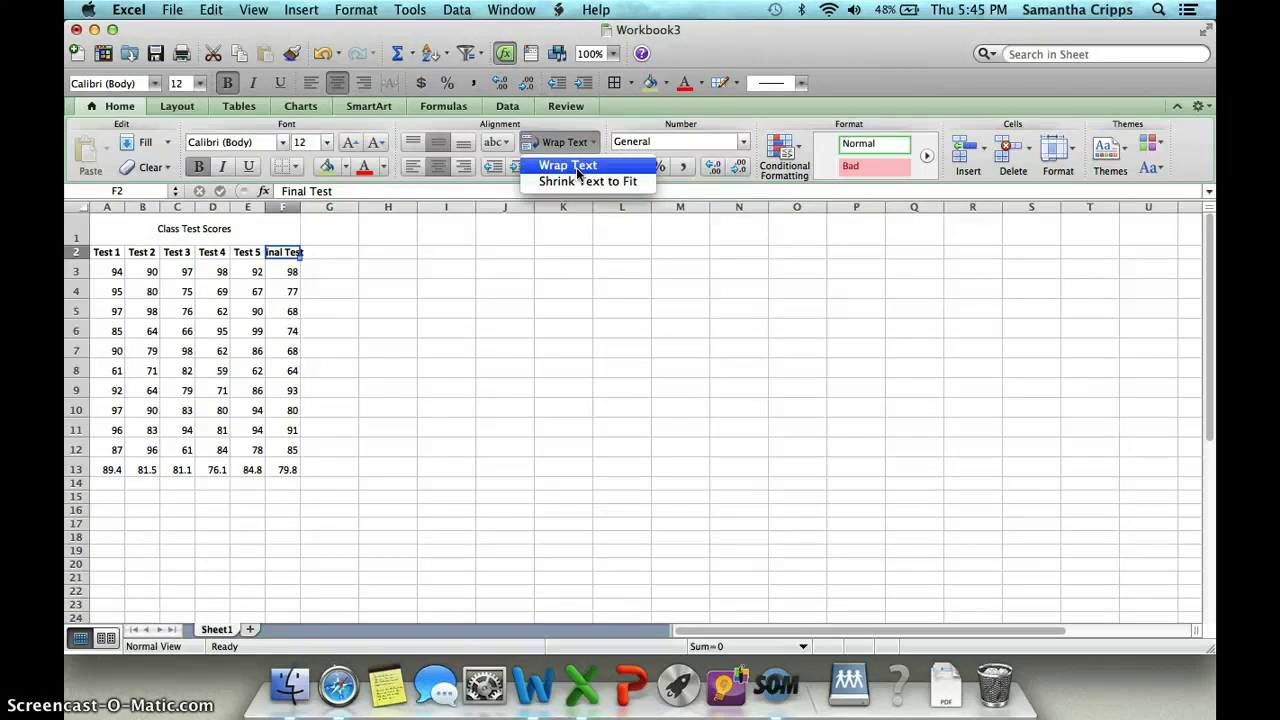
pyautogui.click(576, 167)
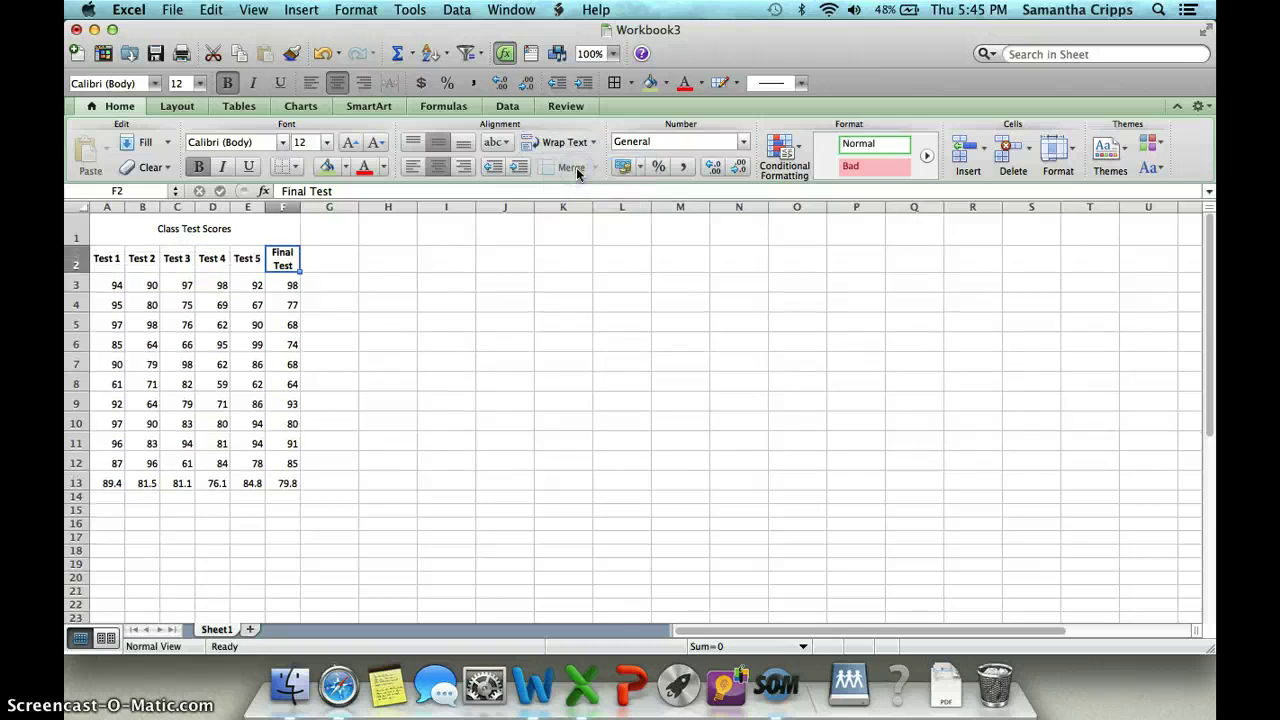
pyautogui.click(409, 363)
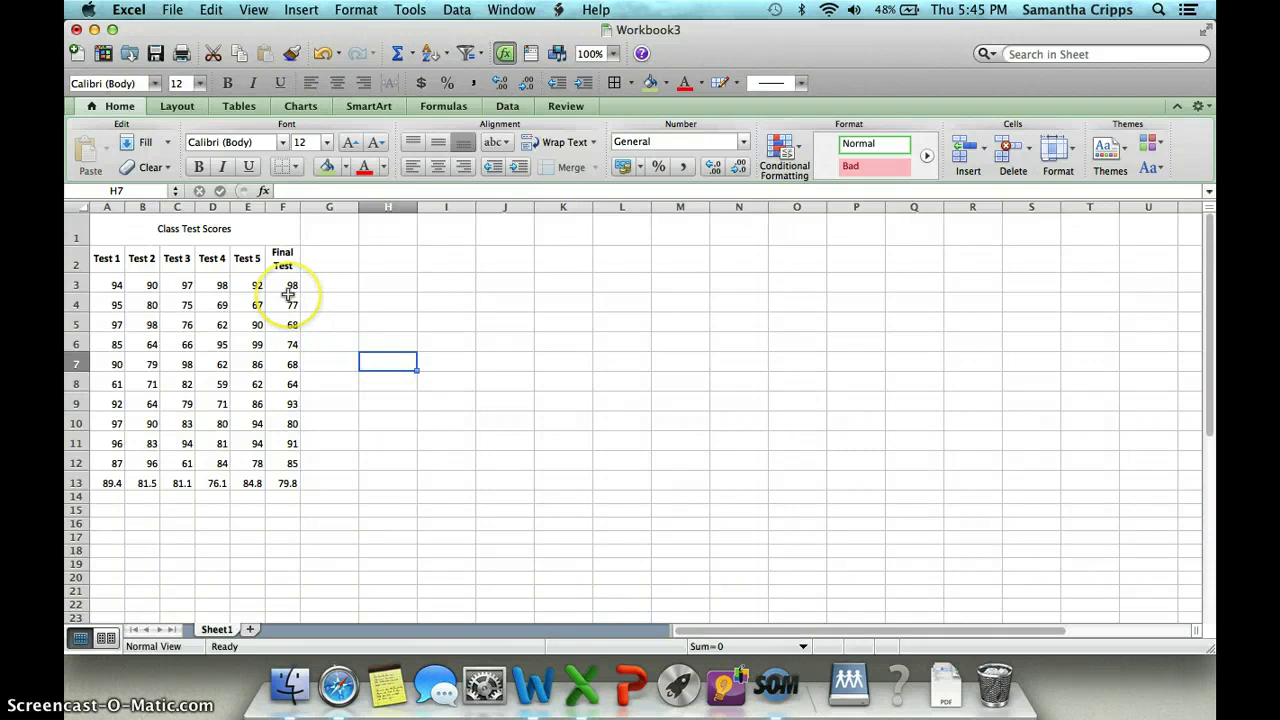
# Fill the merged "Class Test Scores" title cell with a light green theme color.
pyautogui.click(222, 229)
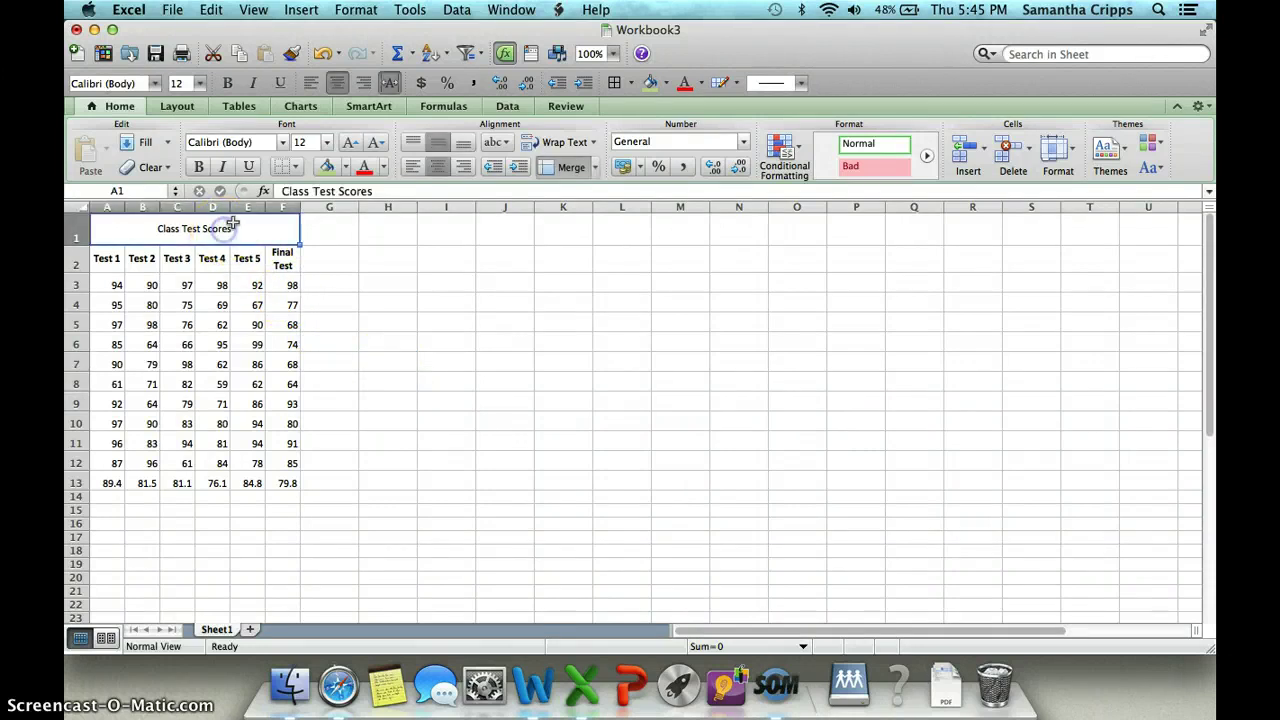
pyautogui.click(346, 168)
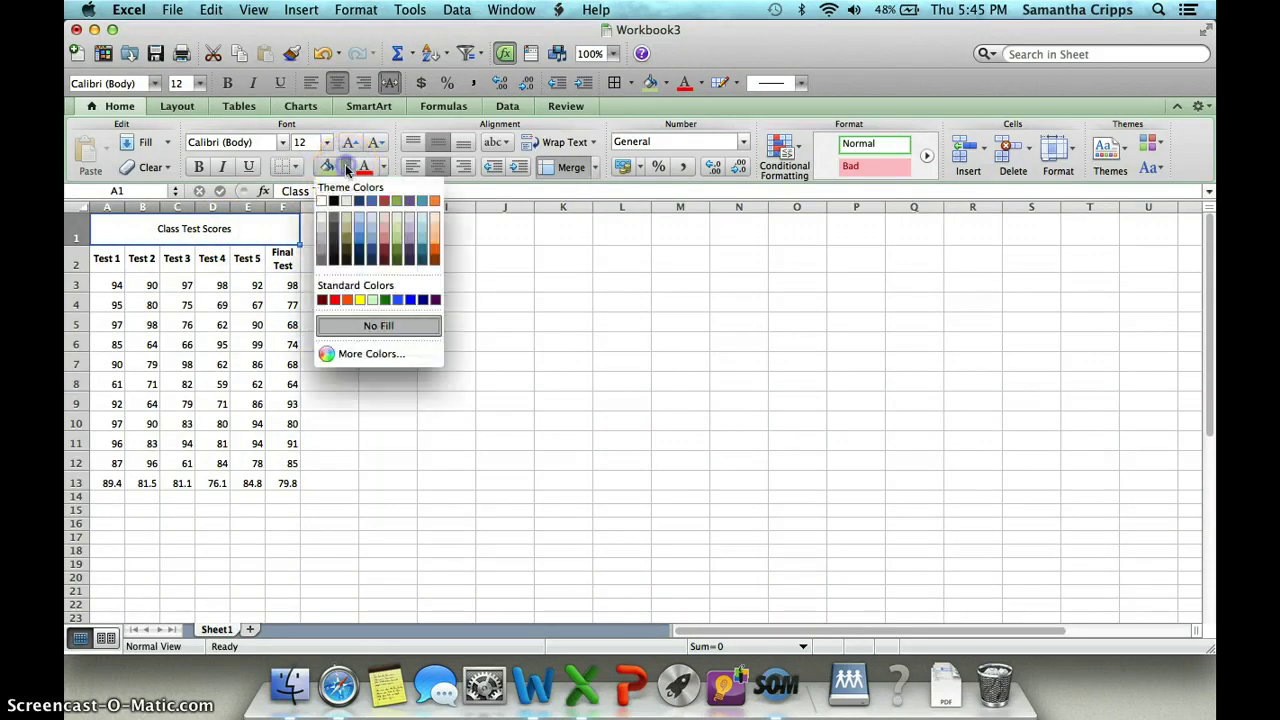
pyautogui.click(398, 243)
pyautogui.click(353, 344)
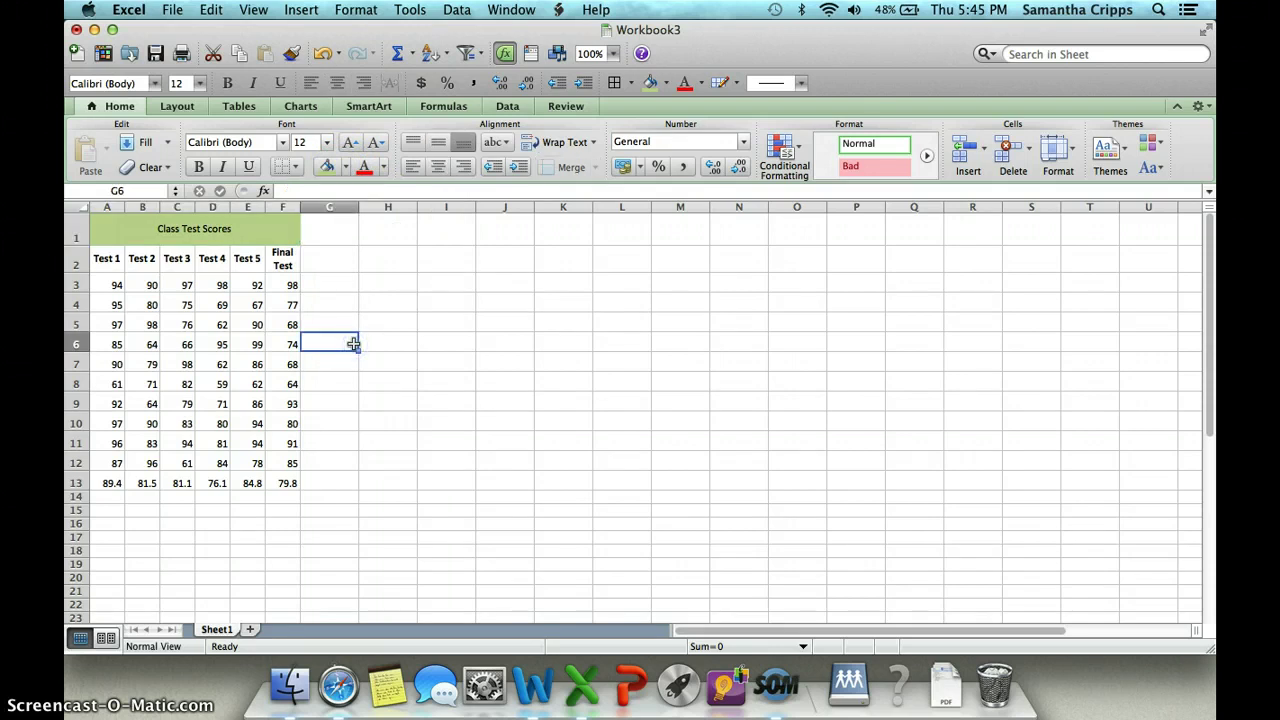
# Apply all borders to the whole score table, from A1 through F13.
pyautogui.moveTo(109, 231); pyautogui.dragTo(253, 482)
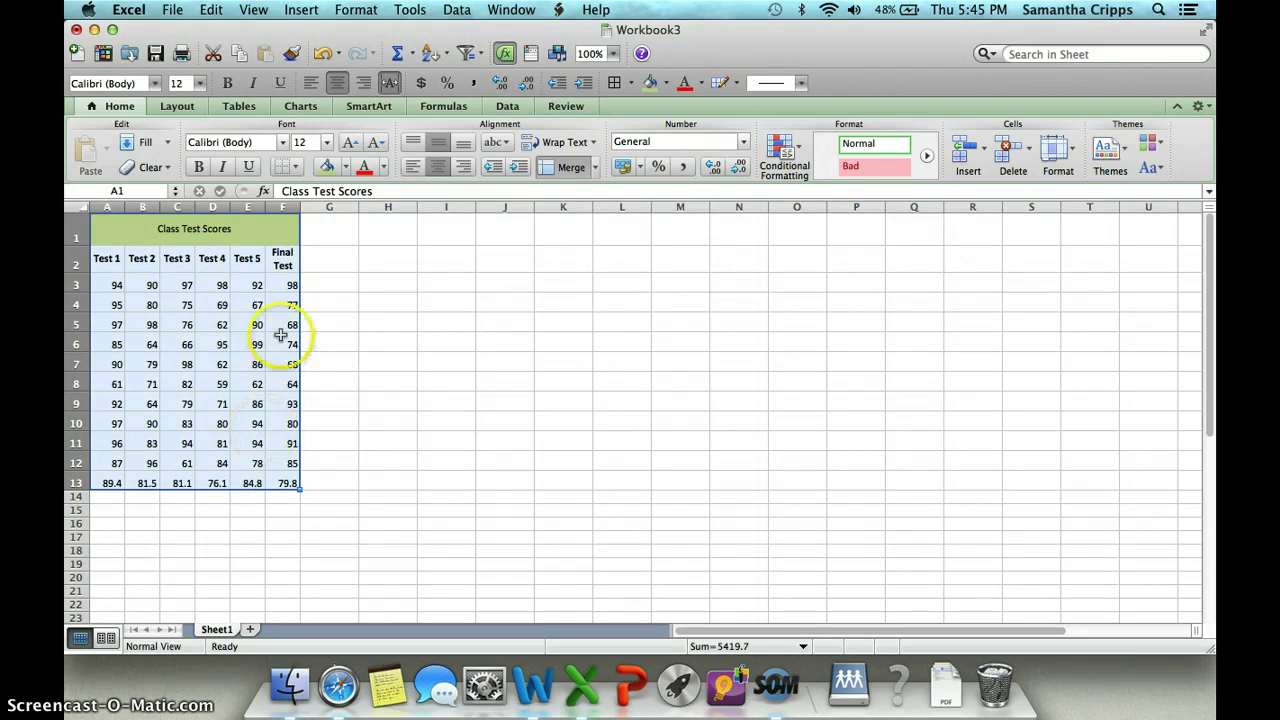
pyautogui.click(296, 170)
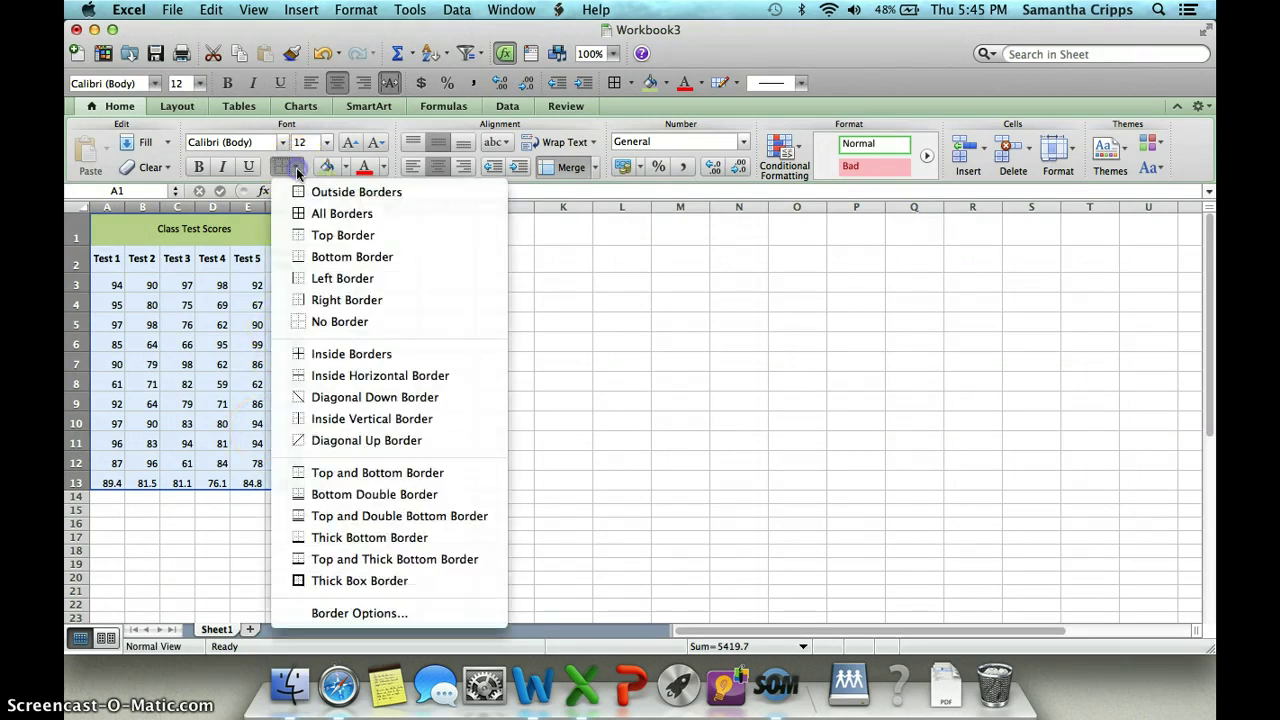
pyautogui.click(302, 213)
pyautogui.click(362, 377)
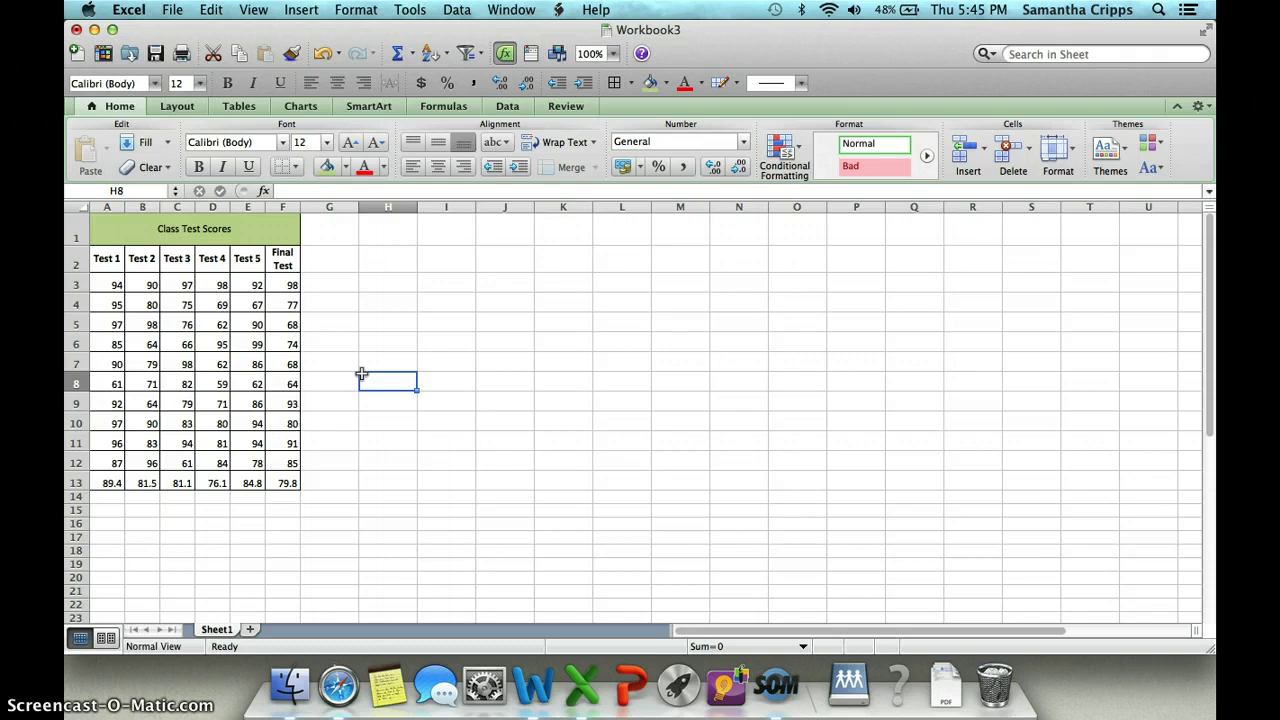
# Give the score table A1 through F13 a dash-dot outer border in the darkest green theme color on all four sides.
pyautogui.moveTo(109, 234); pyautogui.dragTo(270, 482)
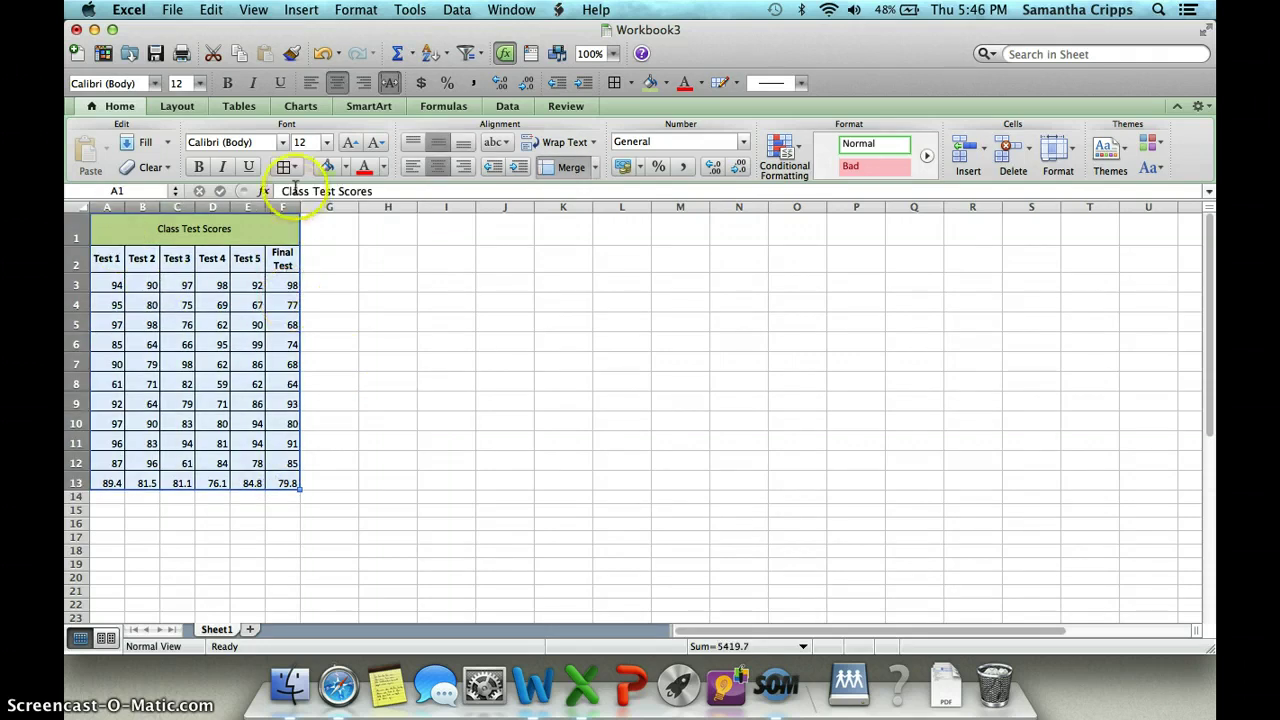
pyautogui.click(295, 167)
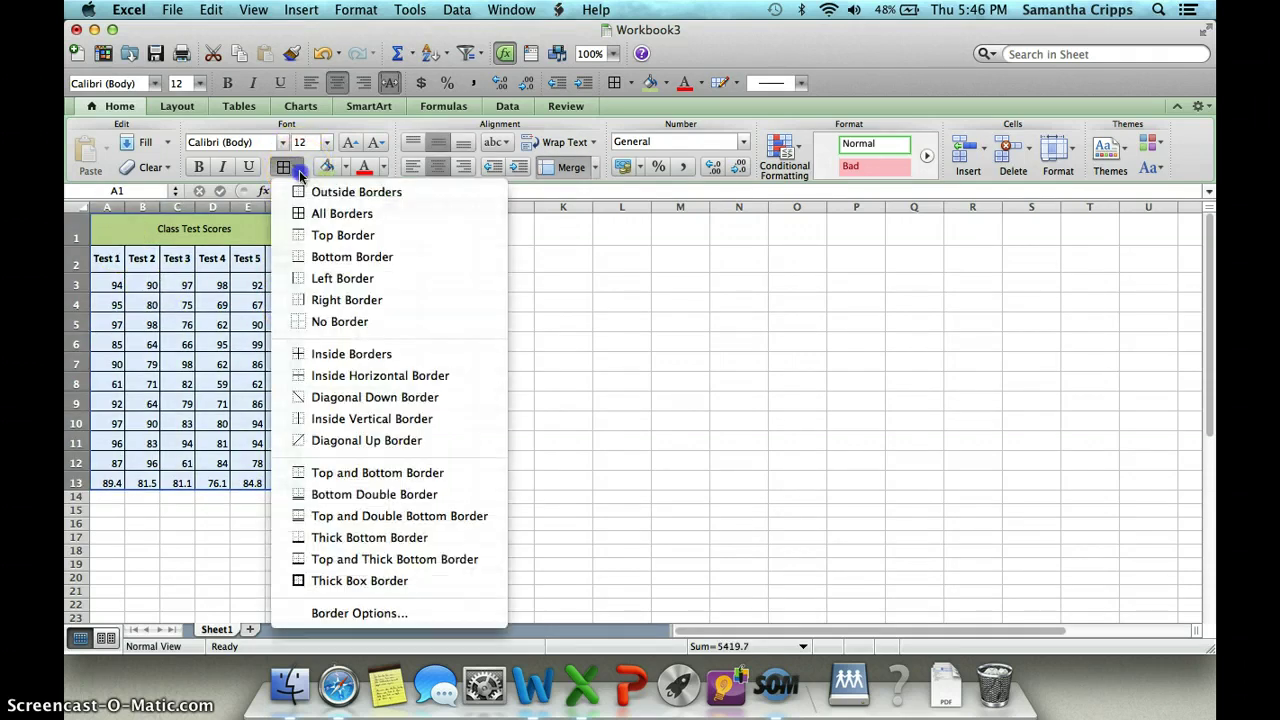
pyautogui.click(296, 610)
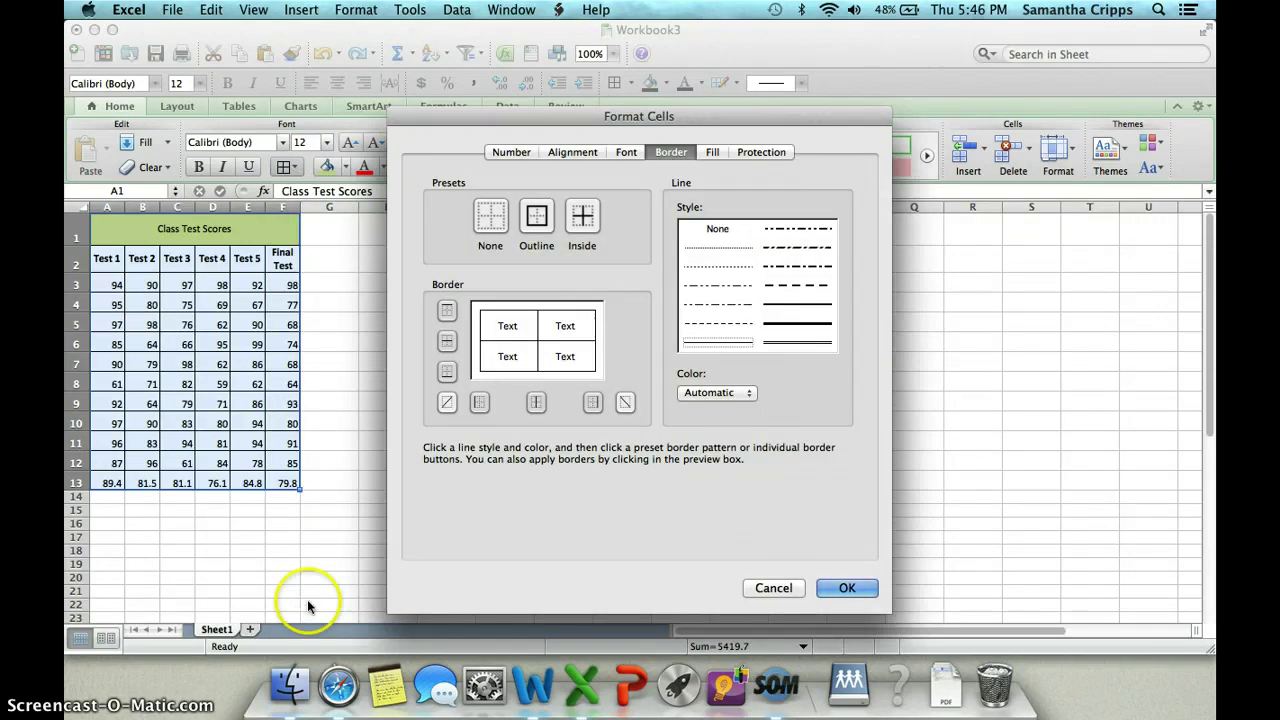
pyautogui.click(785, 248)
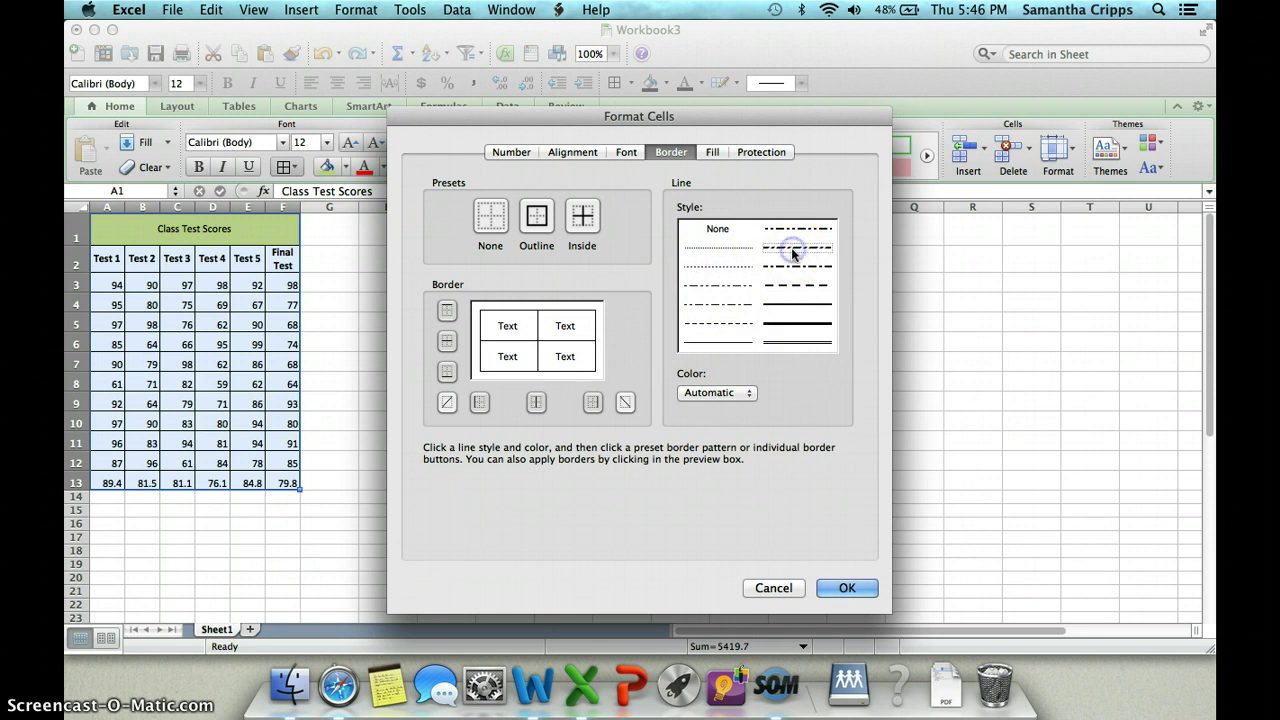
pyautogui.click(748, 392)
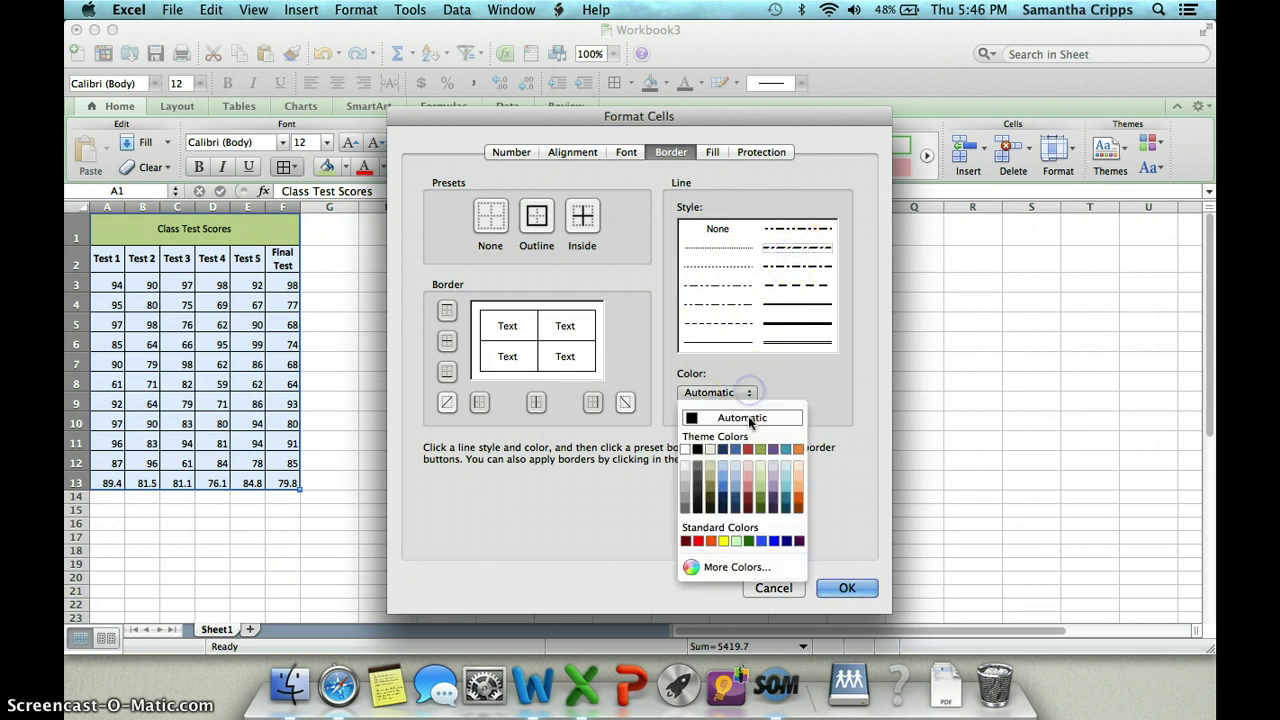
pyautogui.click(763, 510)
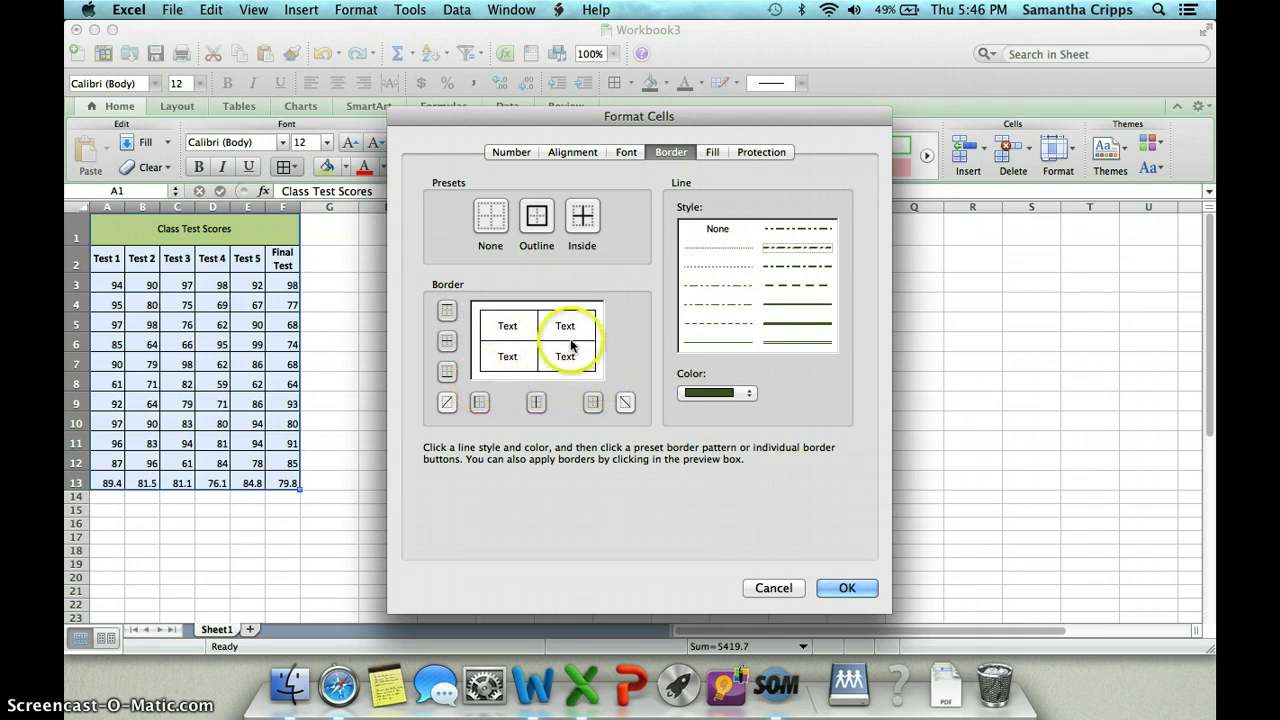
pyautogui.click(528, 312)
pyautogui.click(478, 340)
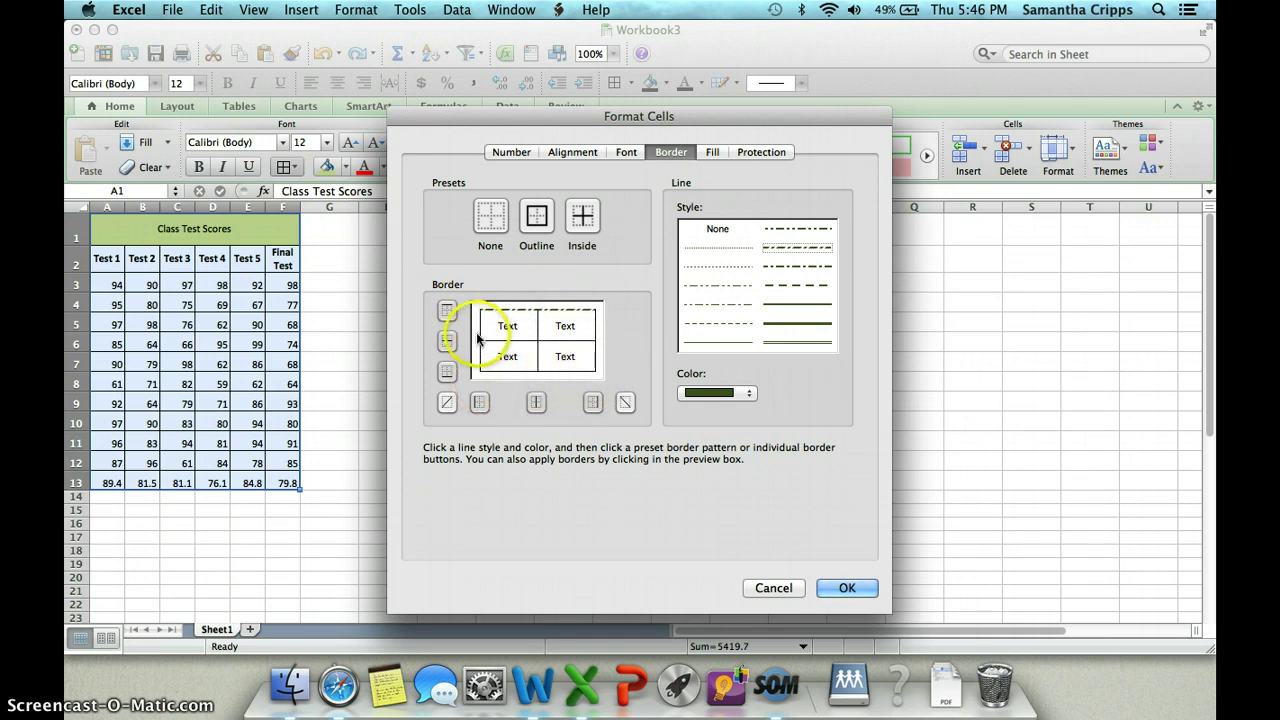
pyautogui.click(593, 347)
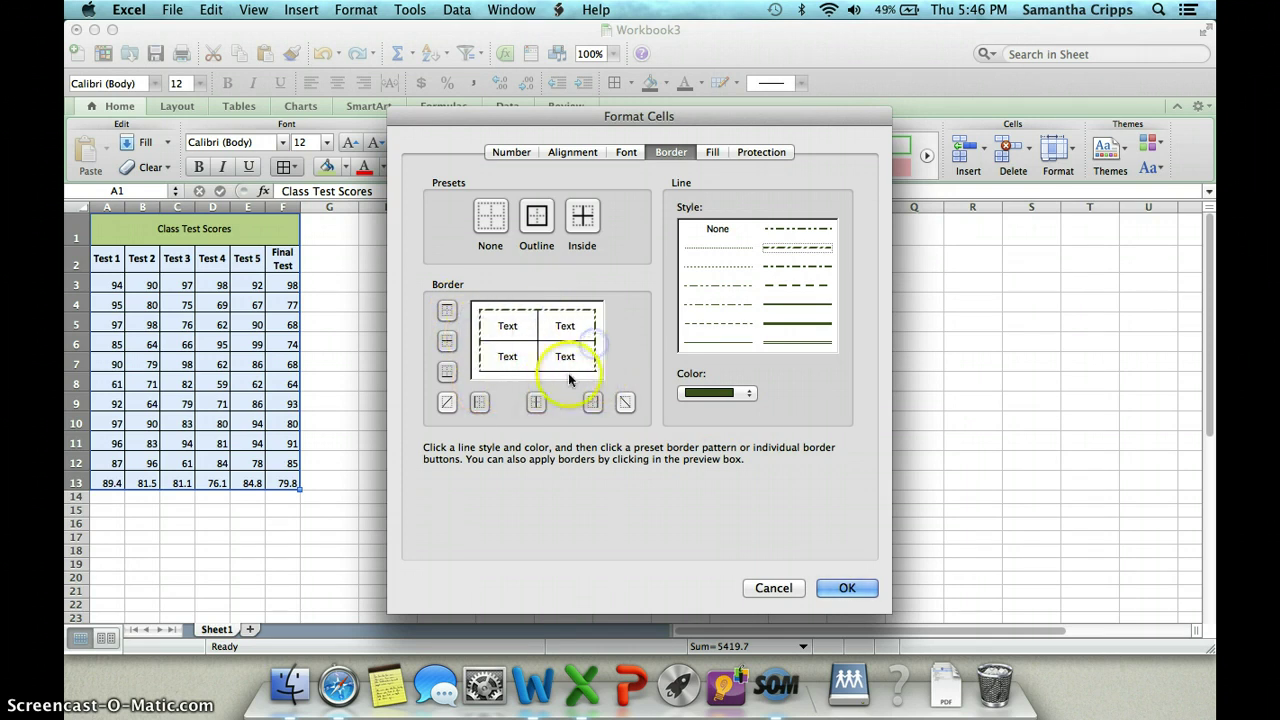
pyautogui.click(564, 371)
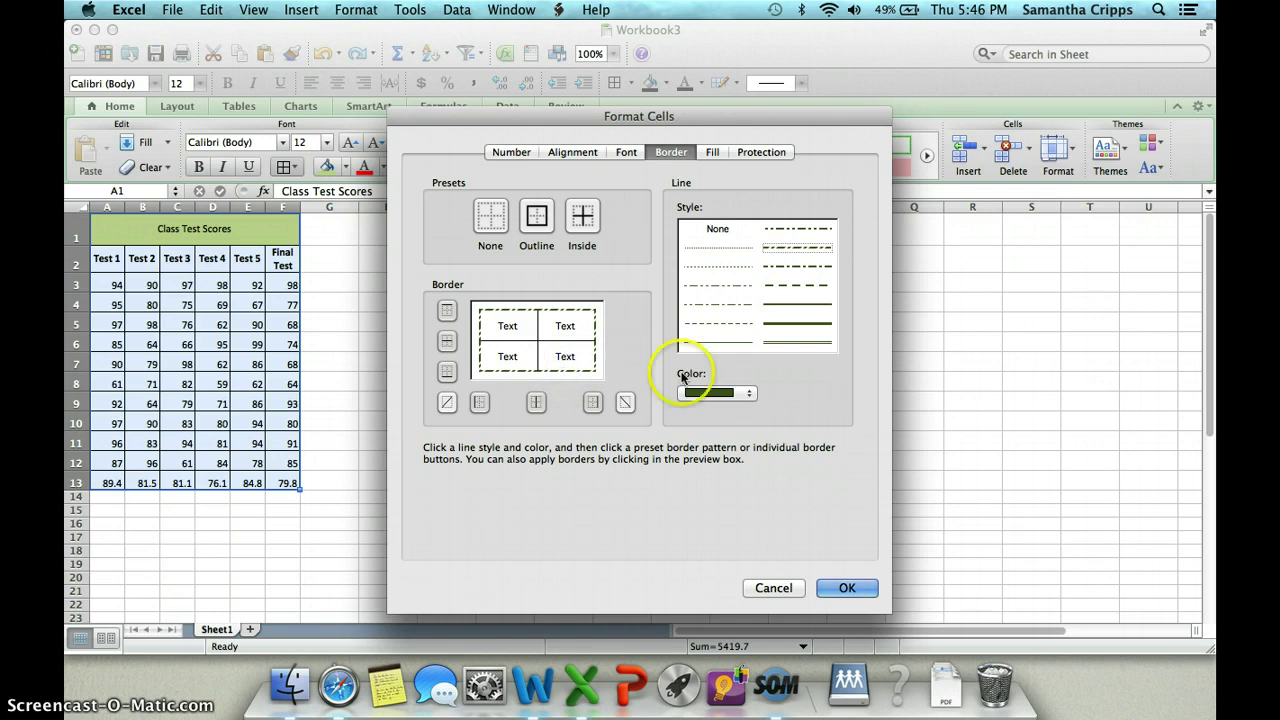
# Set the table's inside horizontal and vertical borders to a thin dashed line in a slightly lighter green and apply the border formatting.
pyautogui.click(731, 322)
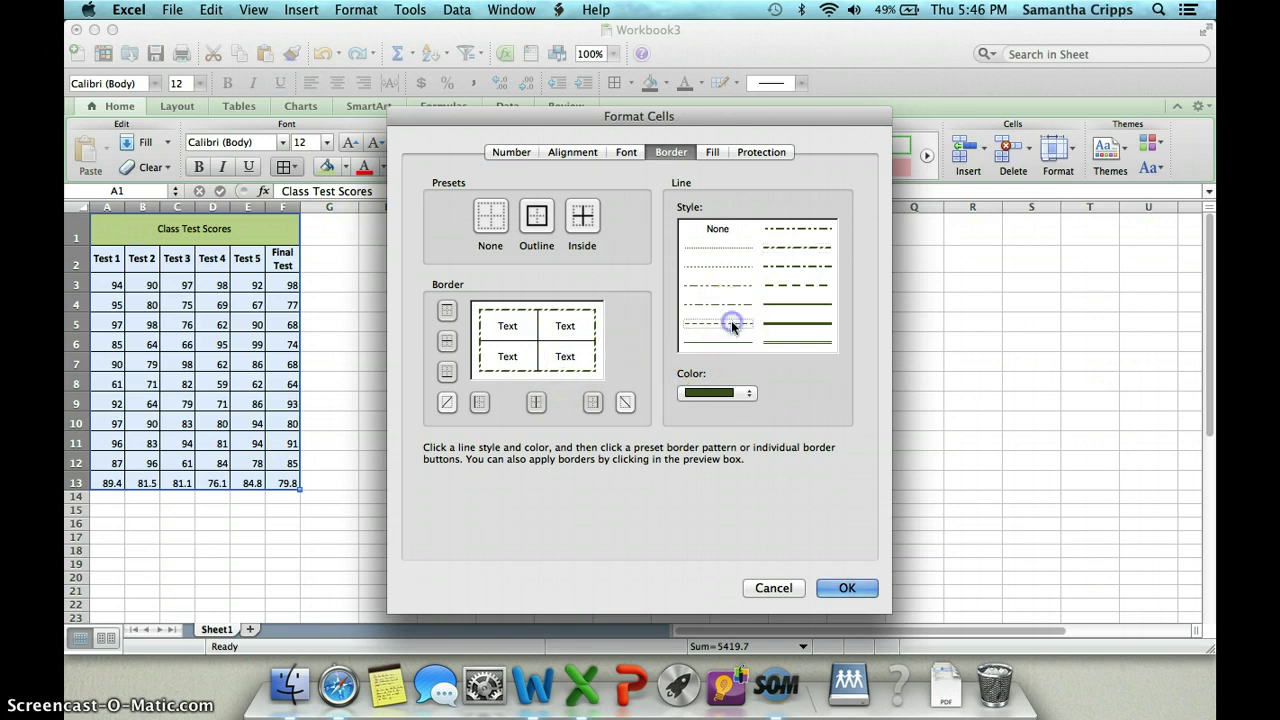
pyautogui.click(751, 388)
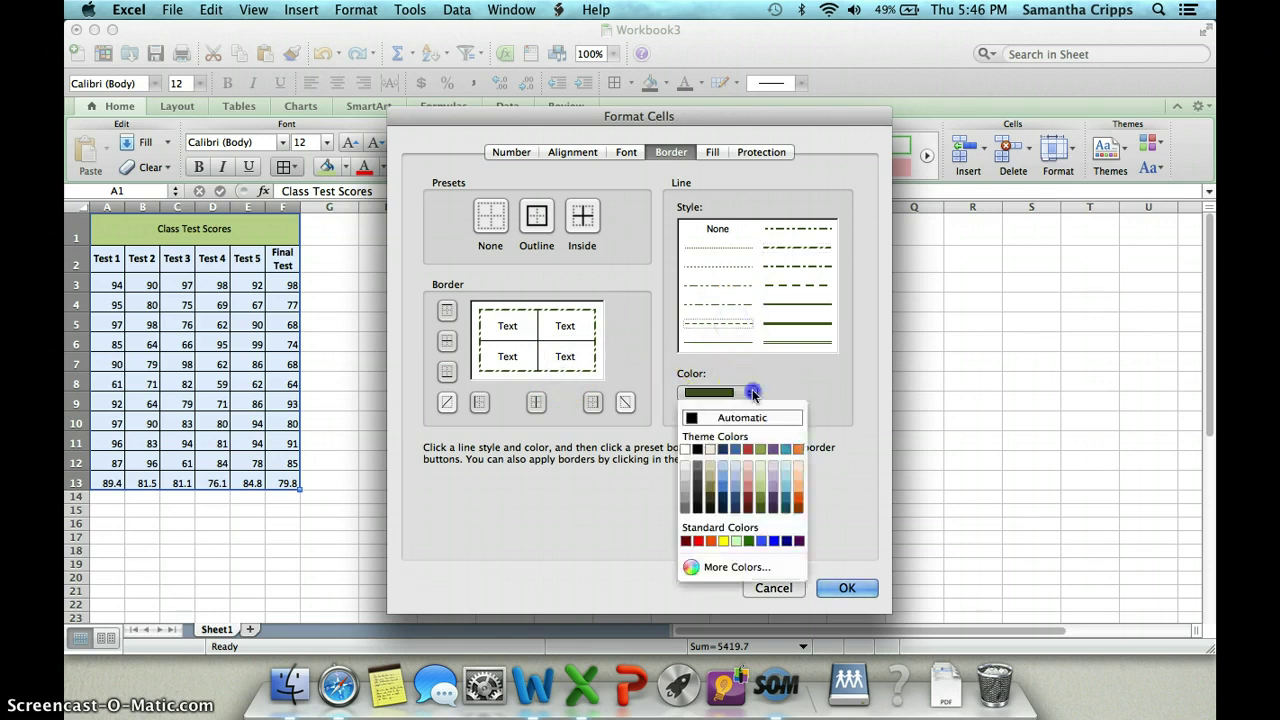
pyautogui.click(762, 502)
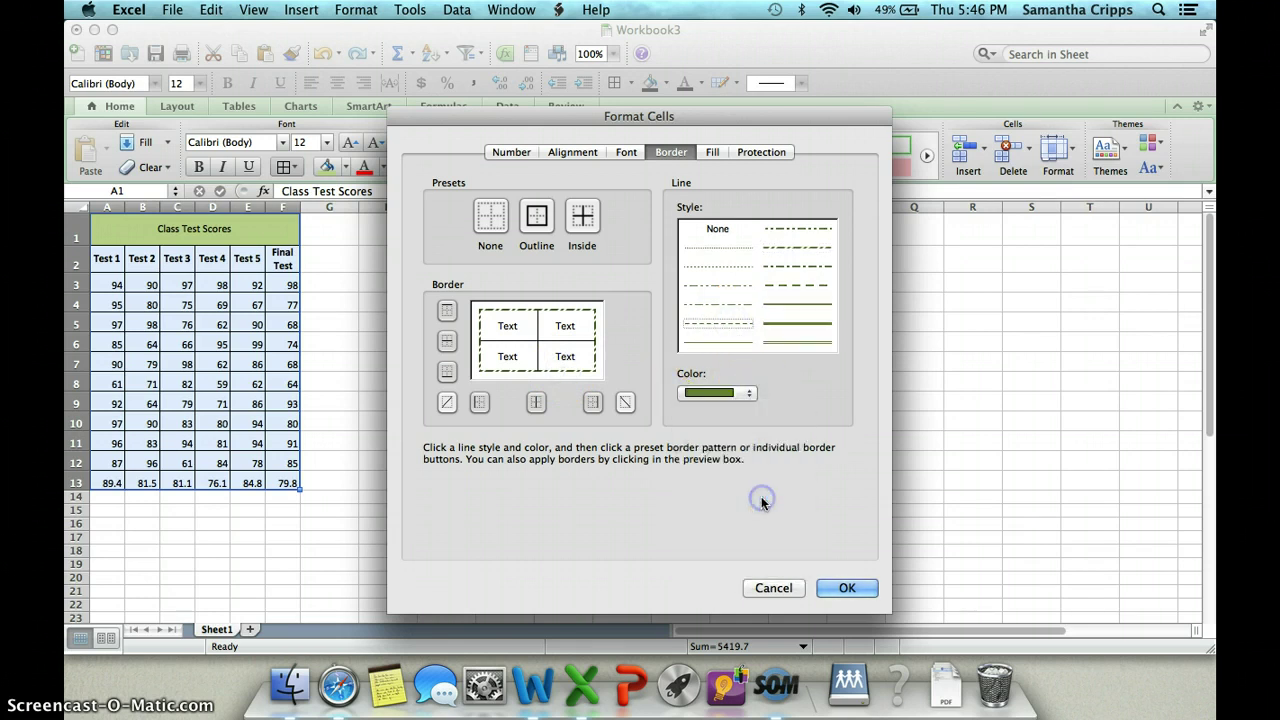
pyautogui.click(538, 345)
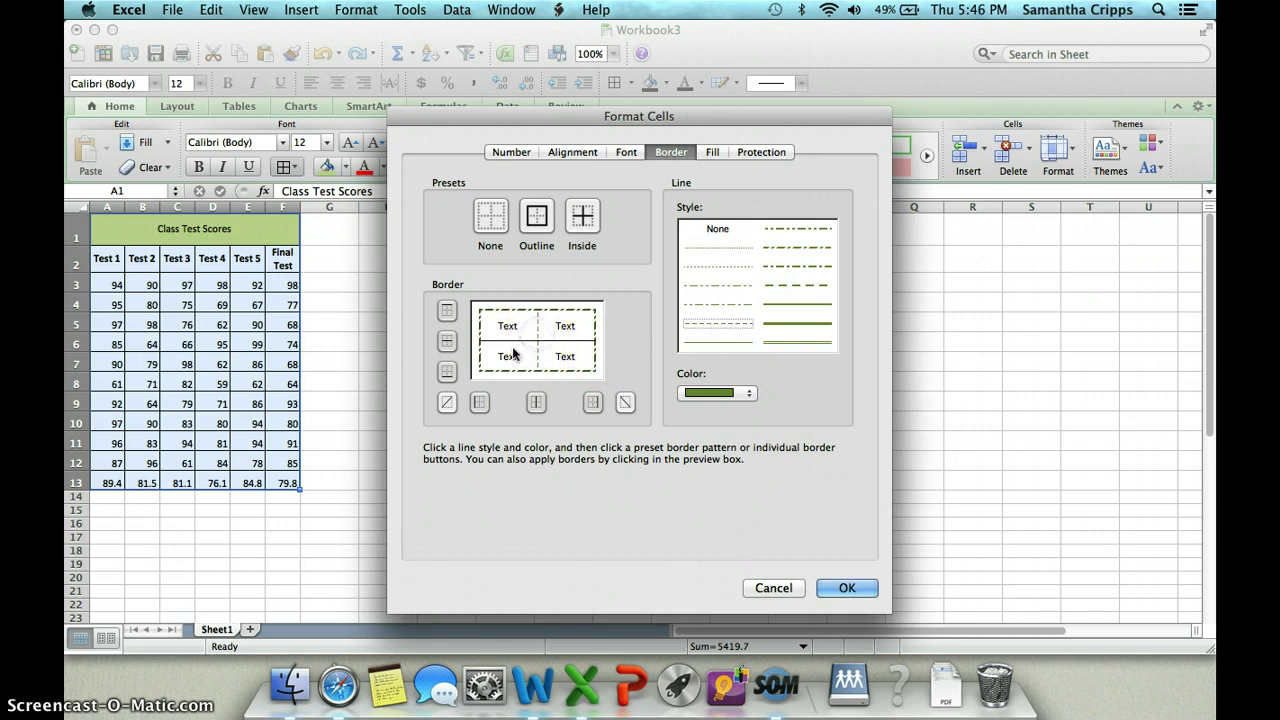
pyautogui.click(513, 345)
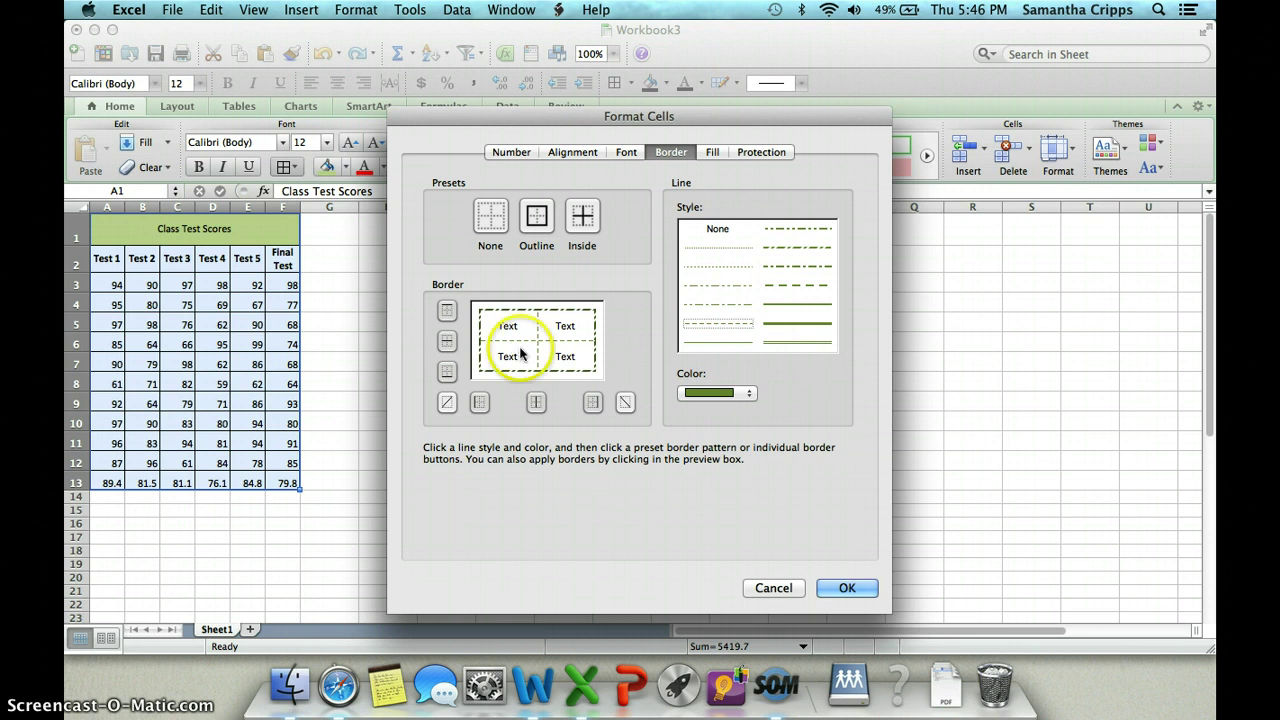
pyautogui.click(834, 519)
pyautogui.click(846, 588)
pyautogui.click(507, 432)
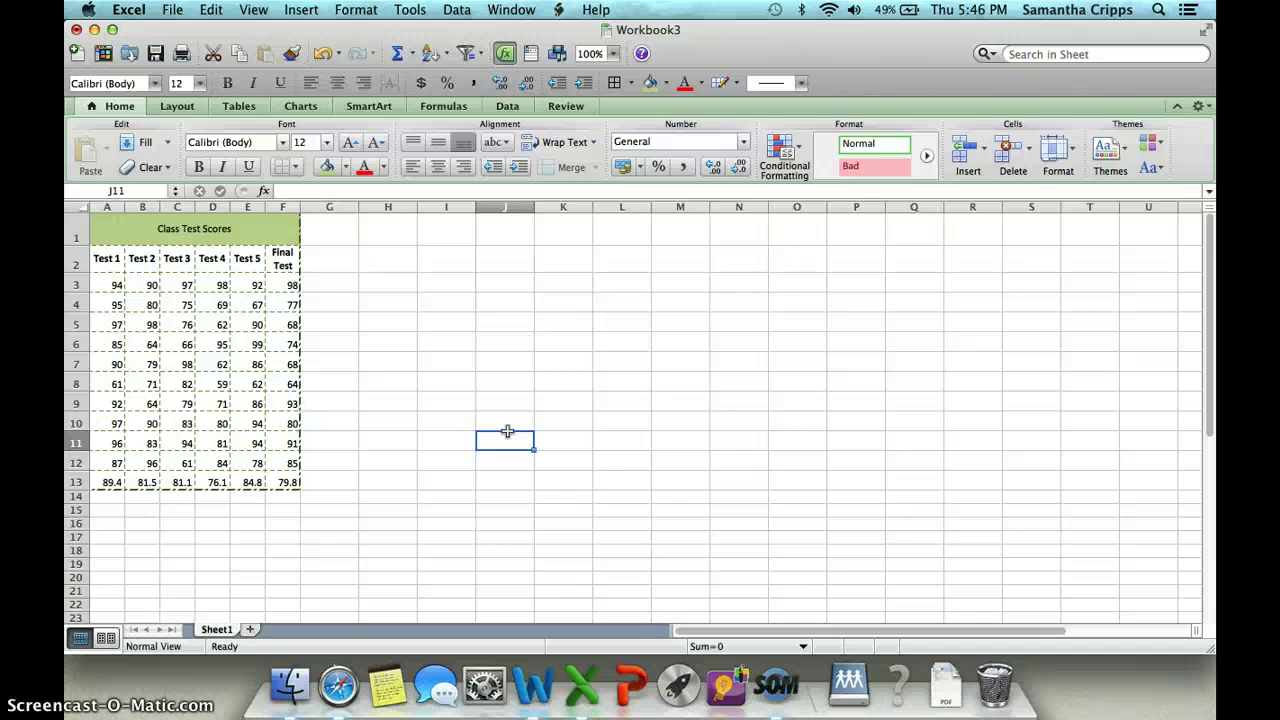
# Set up a sort of A2 through F13 with headers, by Final Test values from largest to smallest.
pyautogui.moveTo(103, 257); pyautogui.dragTo(283, 478)
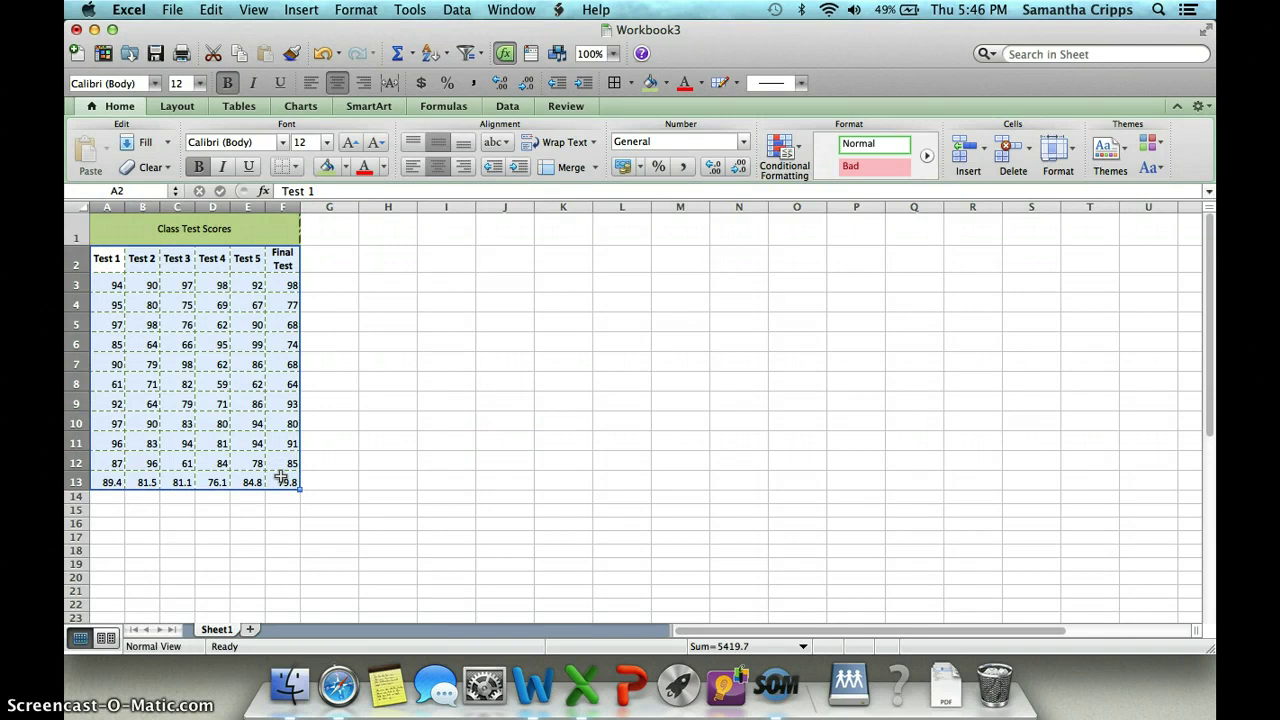
pyautogui.click(452, 10)
pyautogui.click(467, 36)
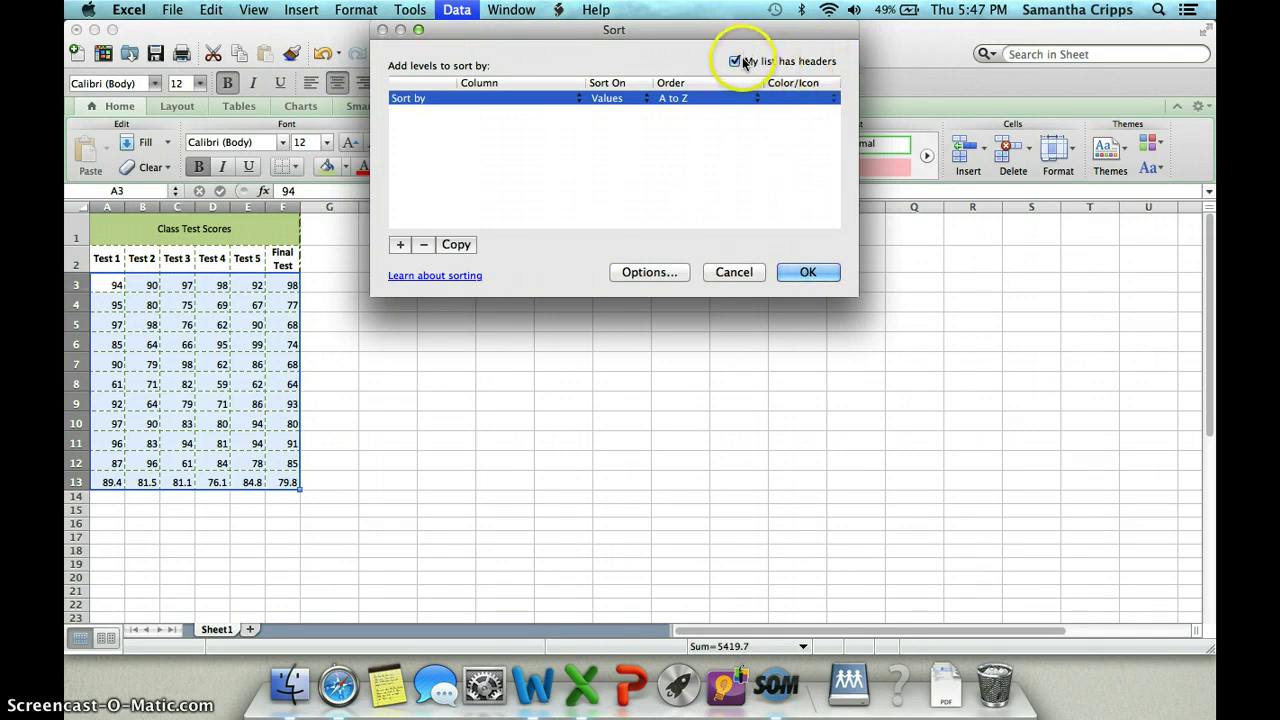
pyautogui.click(513, 98)
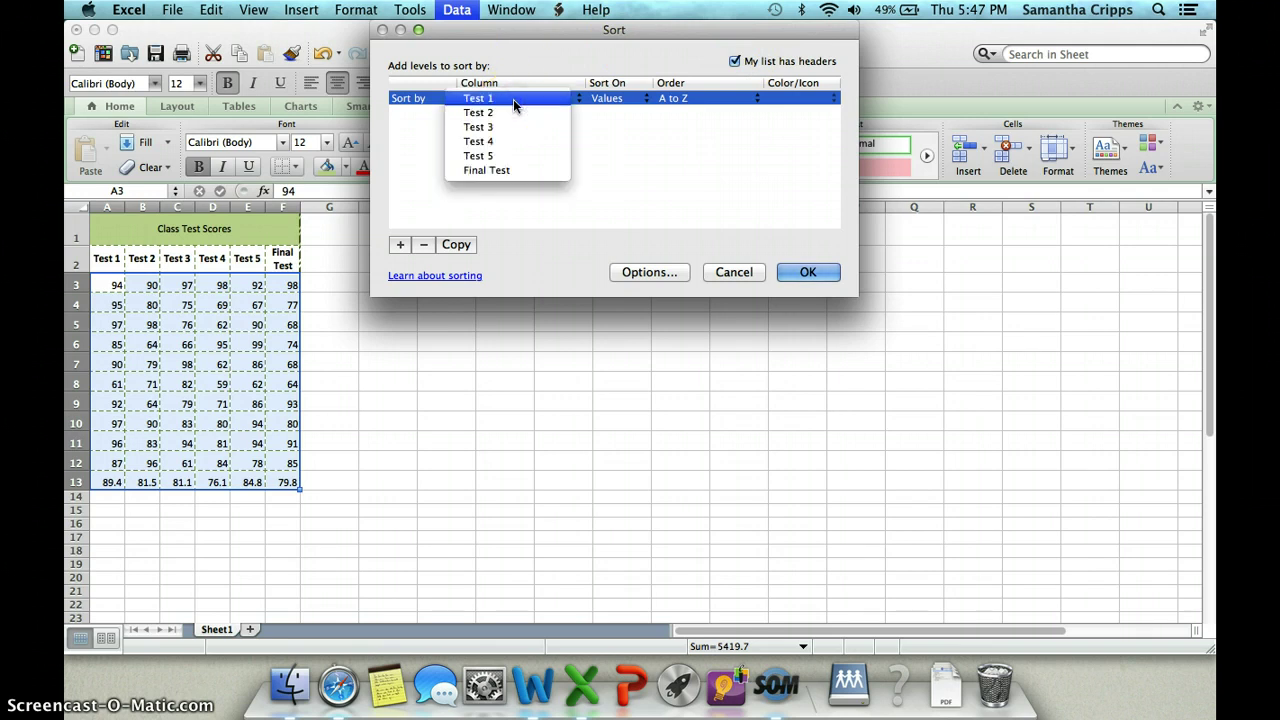
pyautogui.click(503, 172)
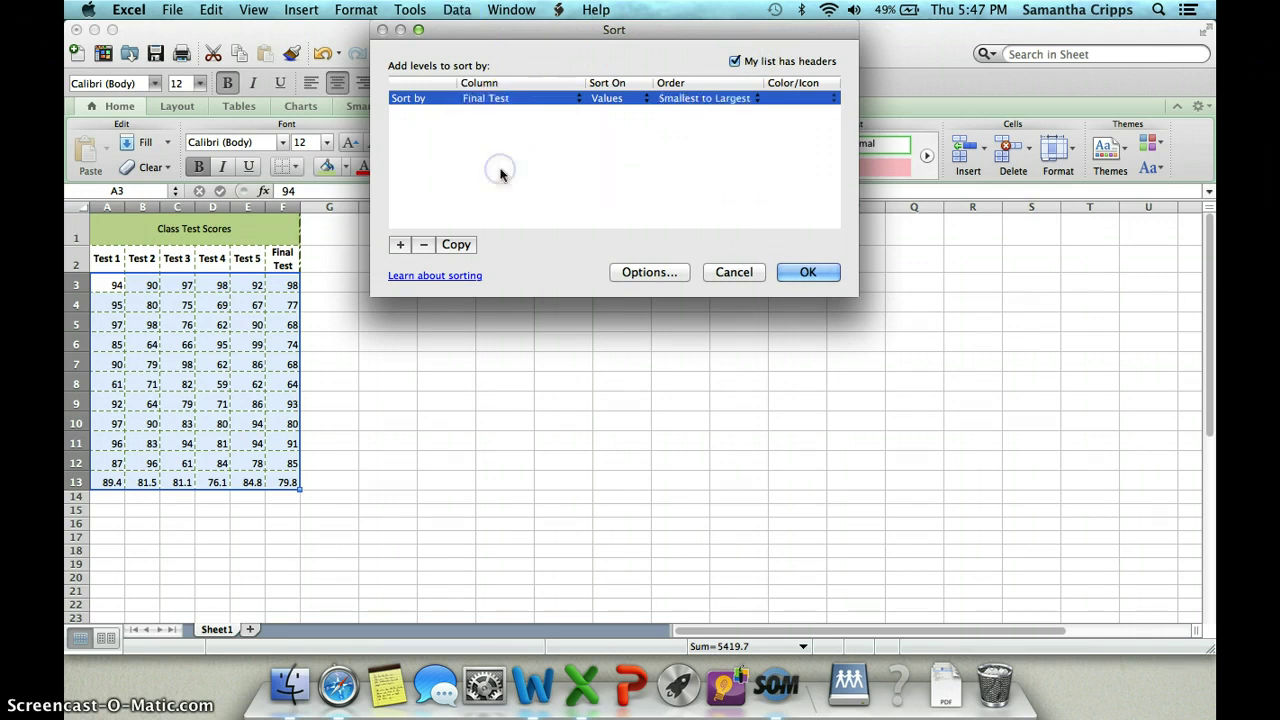
pyautogui.click(643, 104)
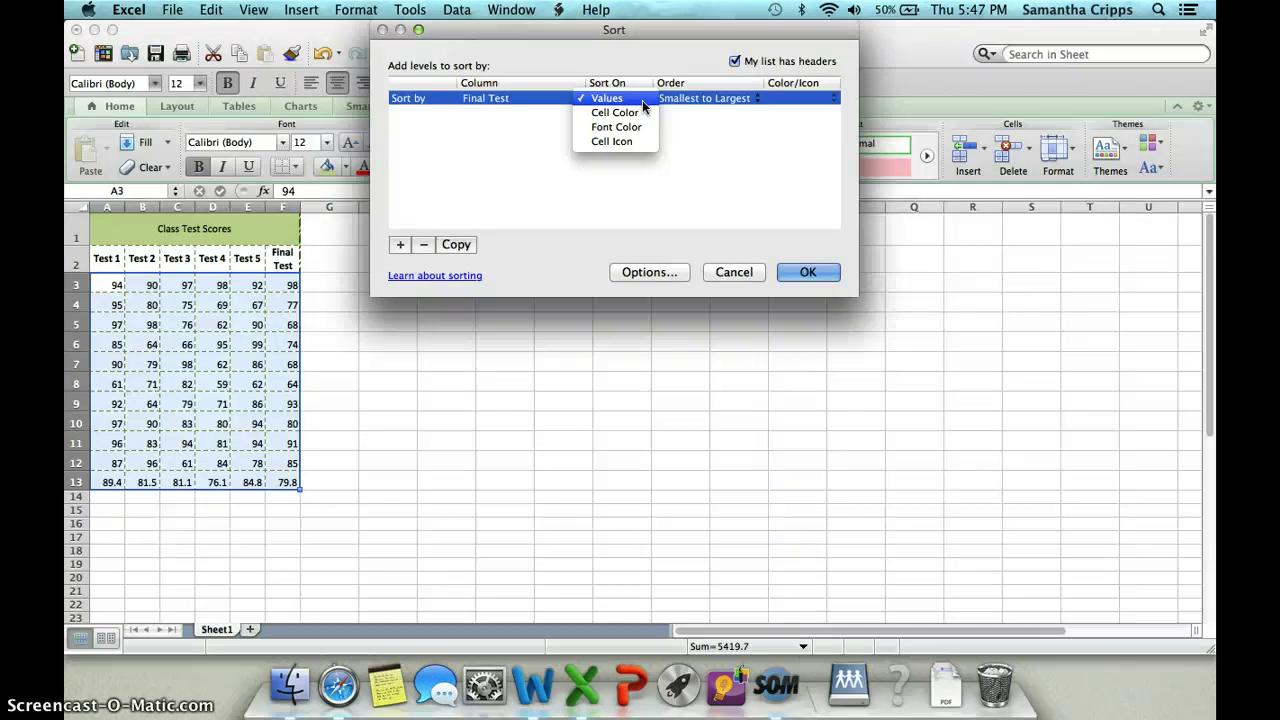
pyautogui.click(740, 100)
pyautogui.click(752, 102)
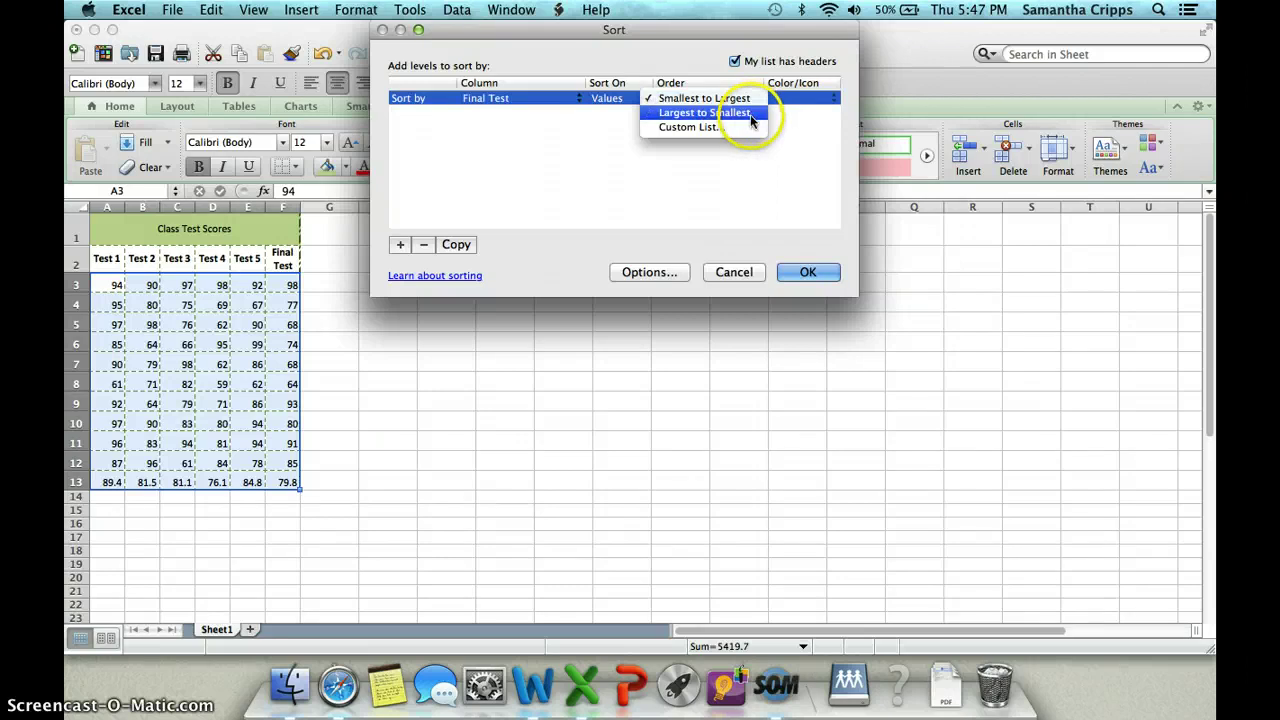
pyautogui.click(748, 113)
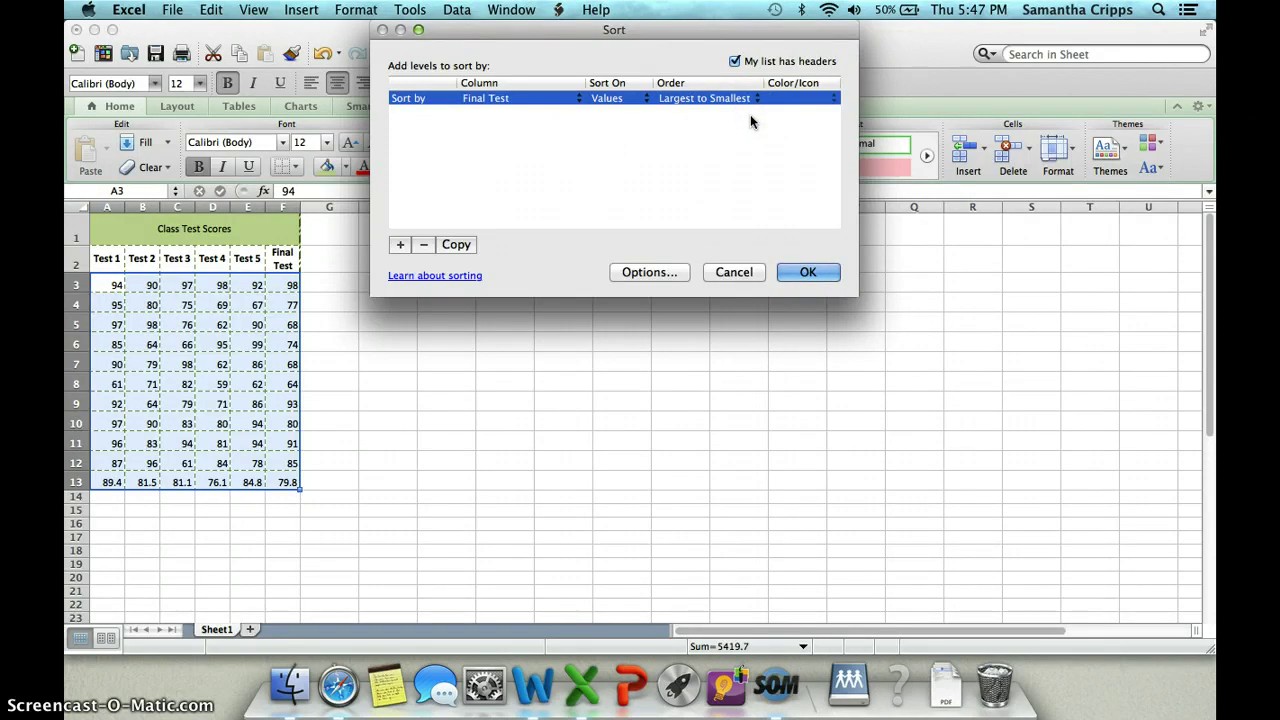
# Add Test 5, largest to smallest, as the second sort level and apply the sort to the table.
pyautogui.click(399, 245)
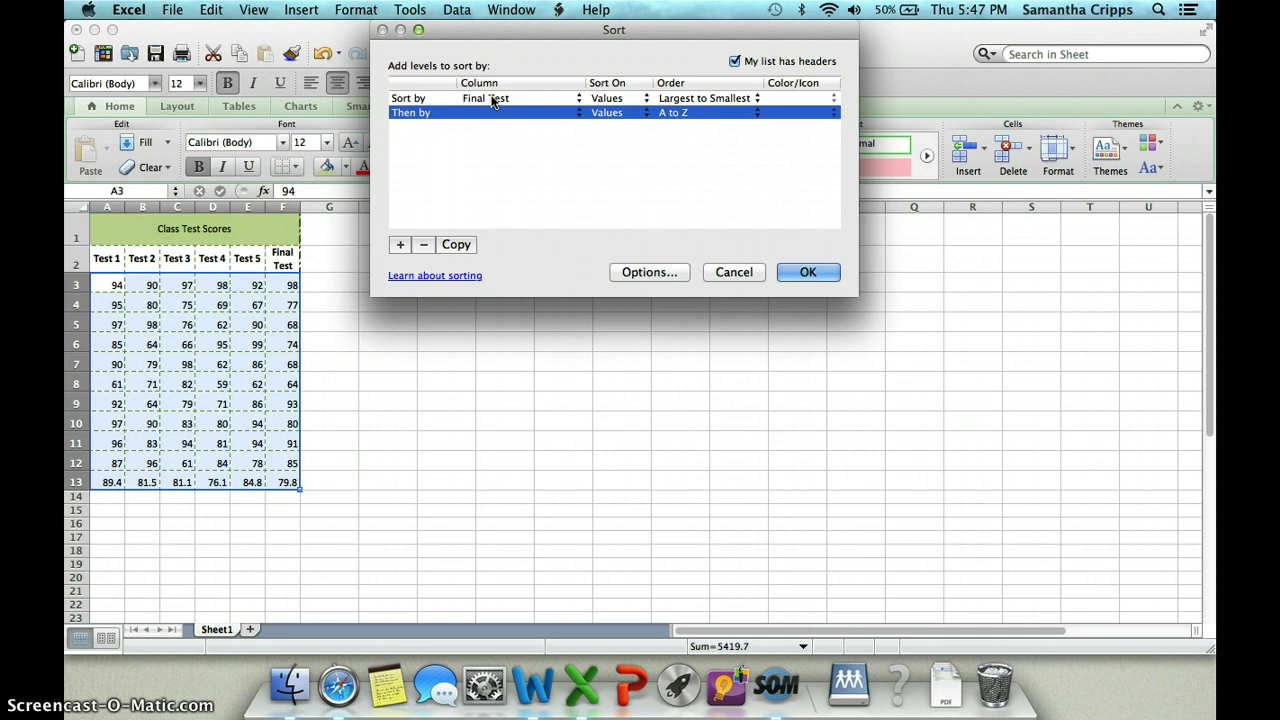
pyautogui.click(572, 113)
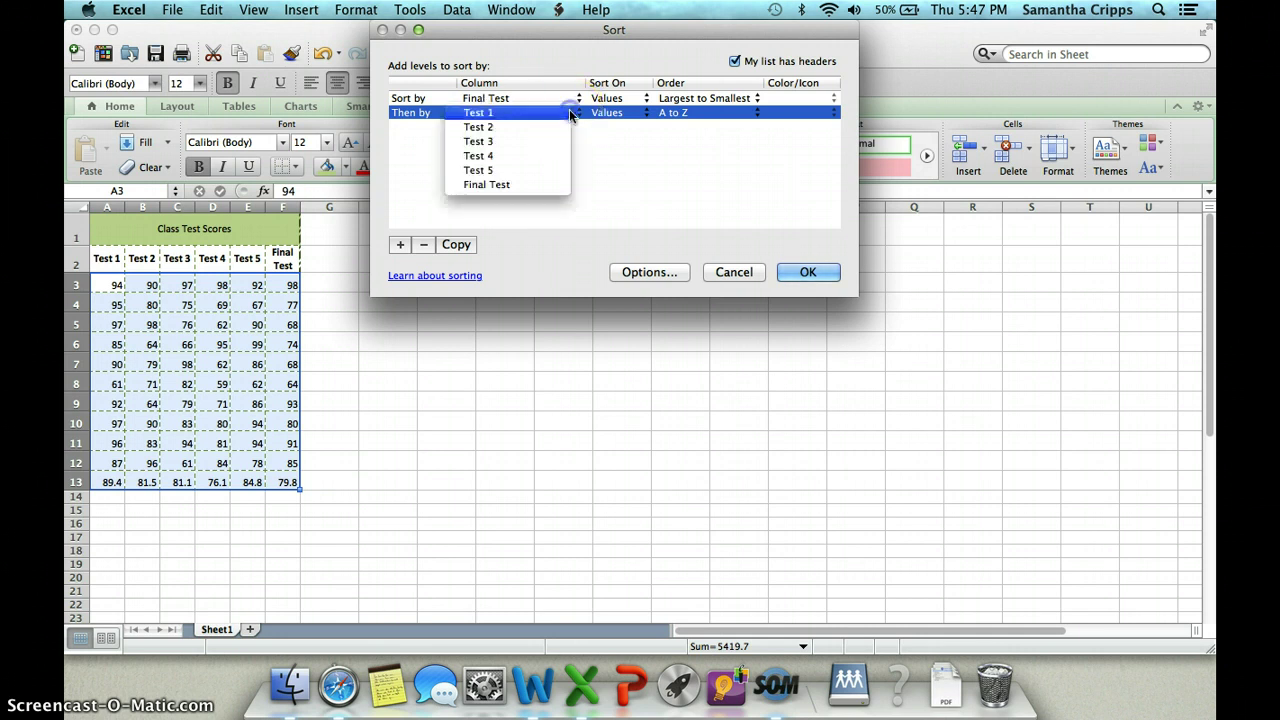
pyautogui.click(535, 171)
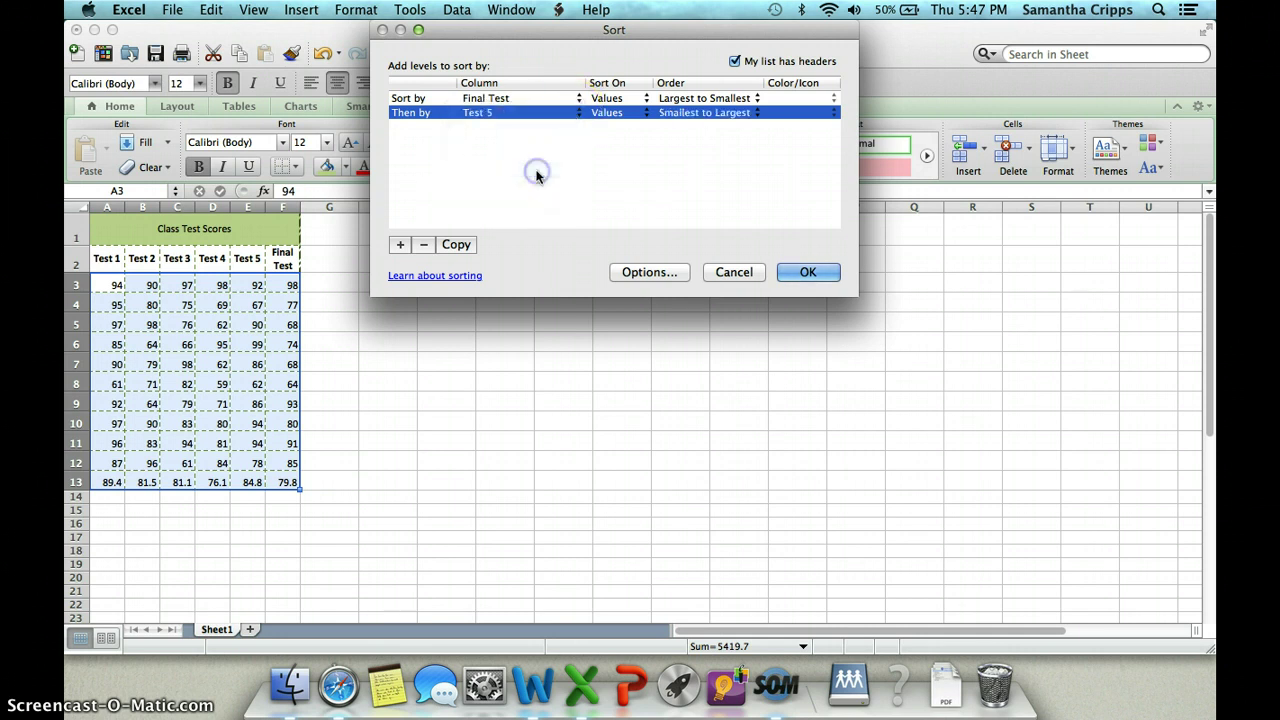
pyautogui.click(680, 112)
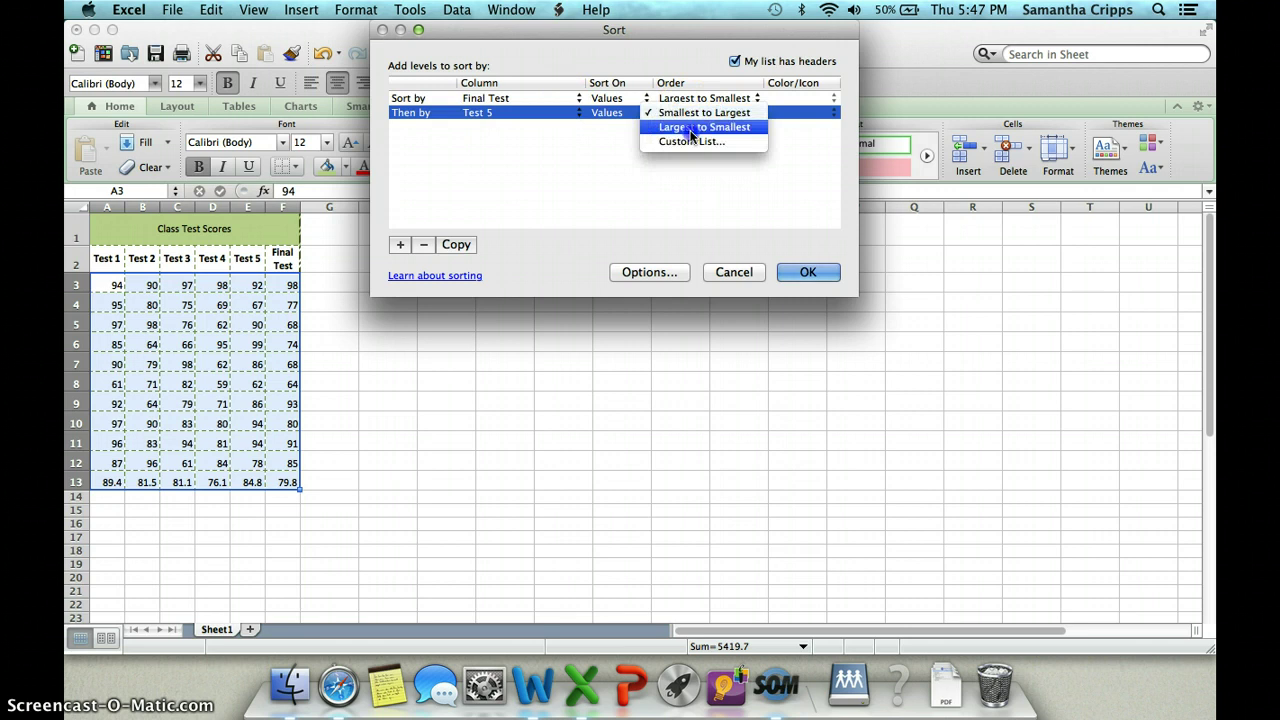
pyautogui.click(691, 127)
pyautogui.click(807, 274)
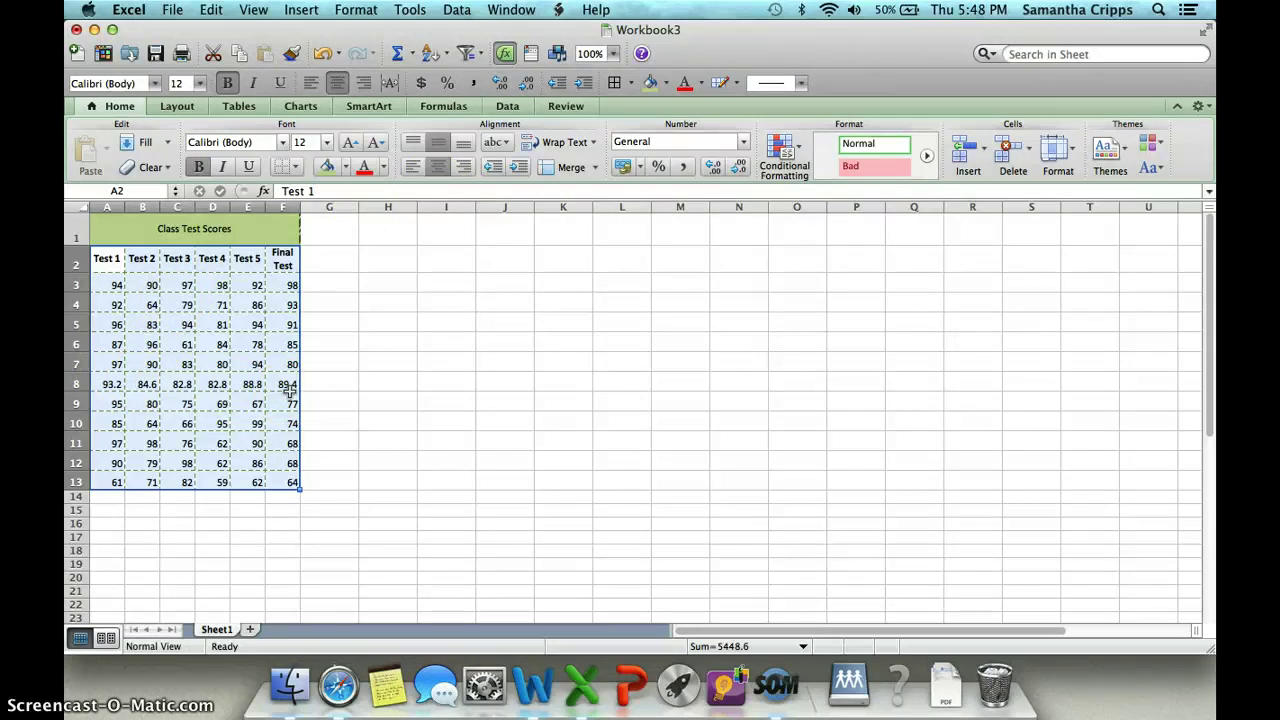
# Undo the sort that included the averages row.
pyautogui.click(325, 50)
pyautogui.click(314, 363)
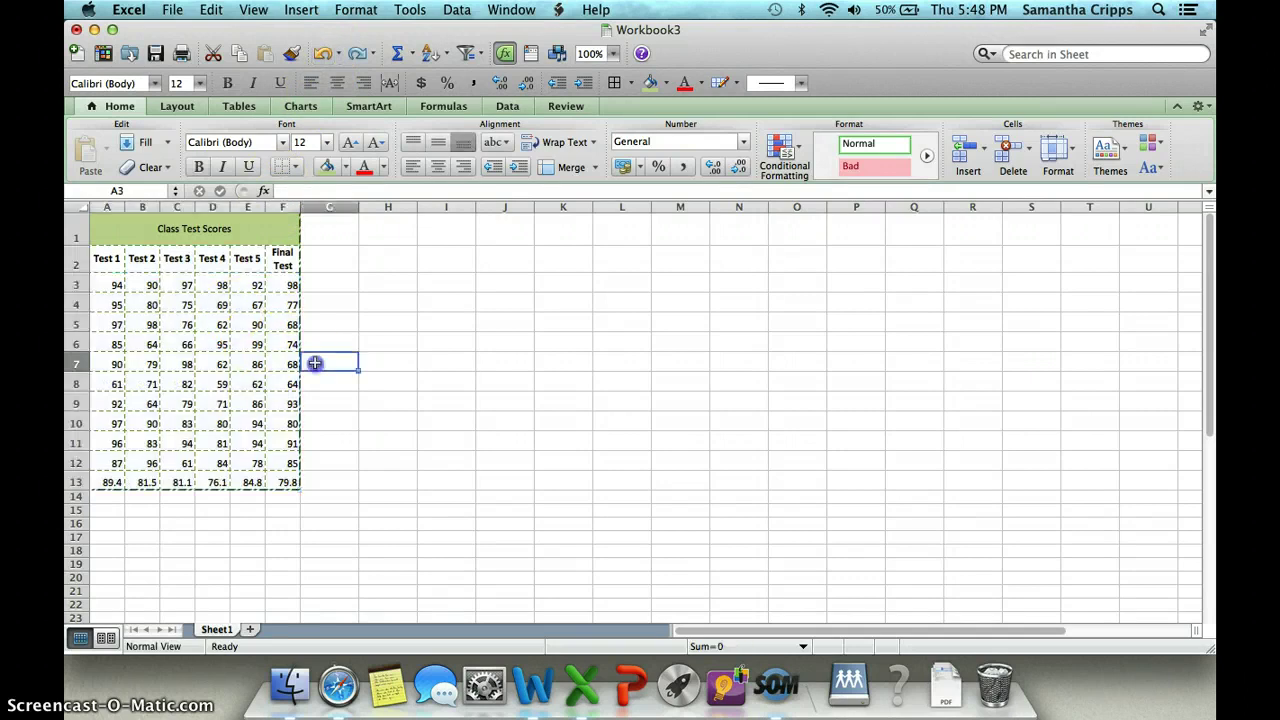
# Set up a sort of only A2 through F12, leaving out row 13, by Final Test from largest to smallest.
pyautogui.moveTo(105, 258); pyautogui.dragTo(286, 463)
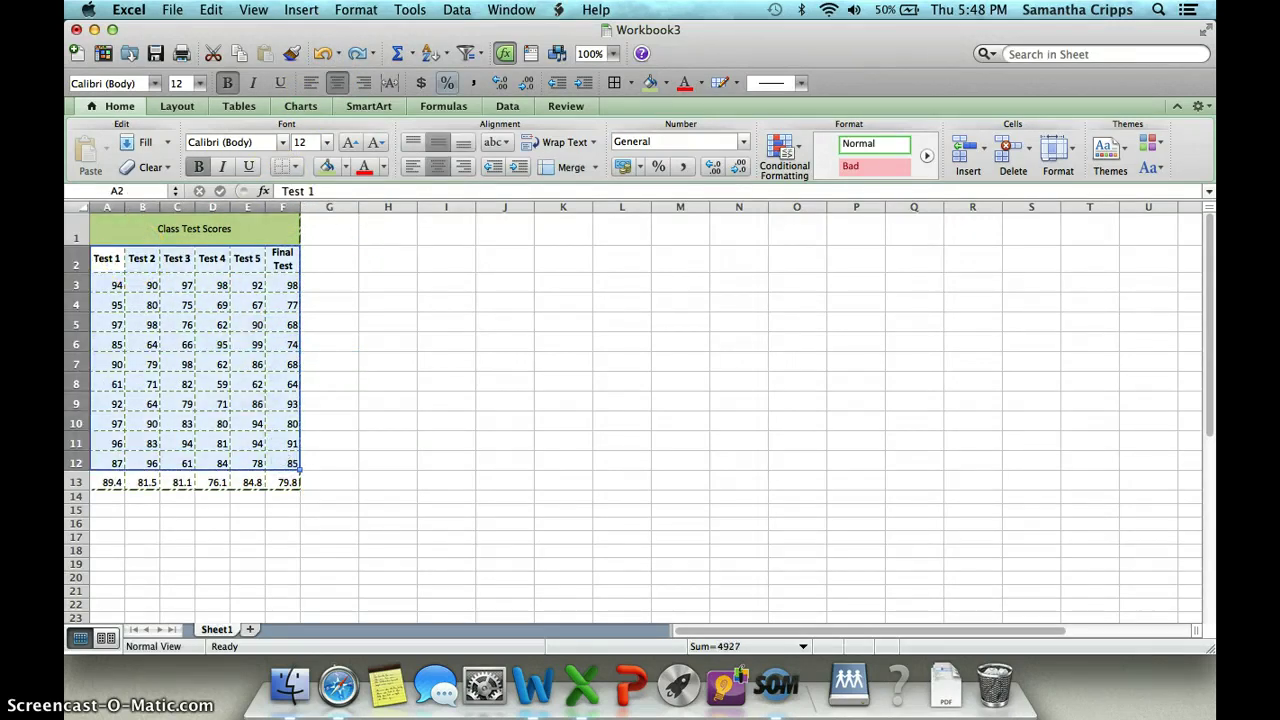
pyautogui.click(457, 10)
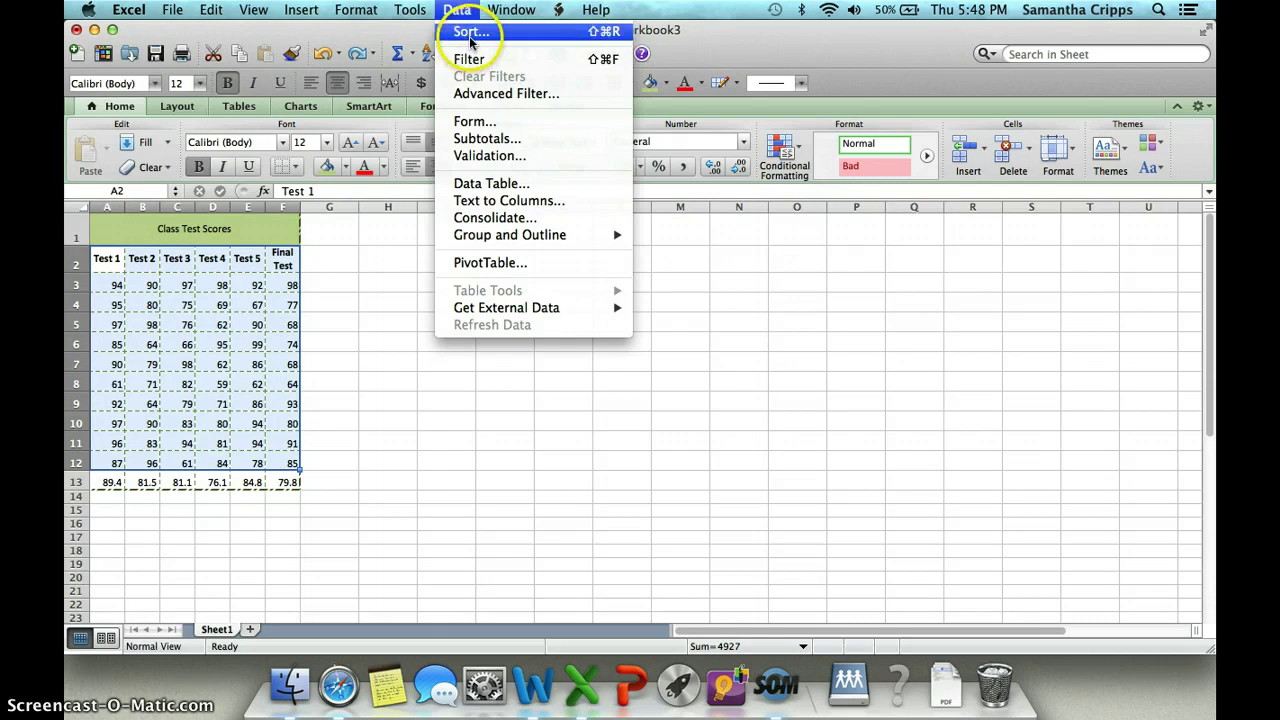
pyautogui.click(470, 32)
pyautogui.click(490, 98)
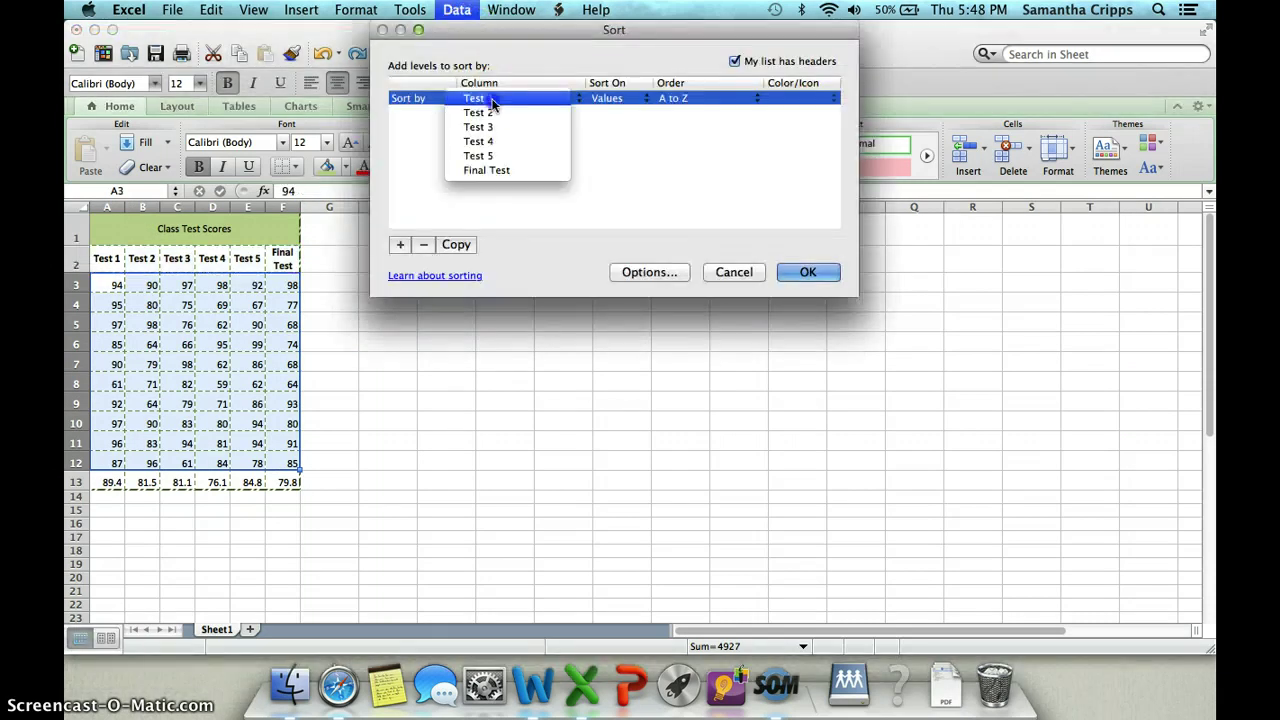
pyautogui.click(486, 170)
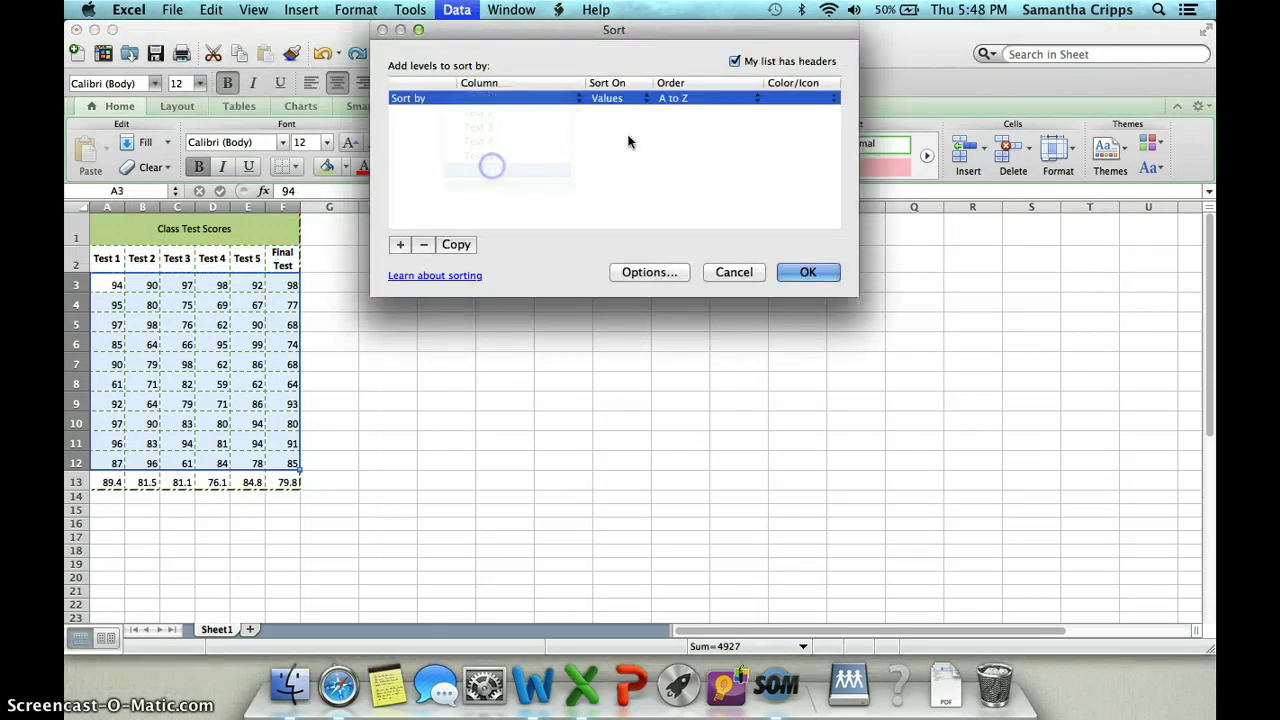
pyautogui.click(690, 102)
pyautogui.click(691, 113)
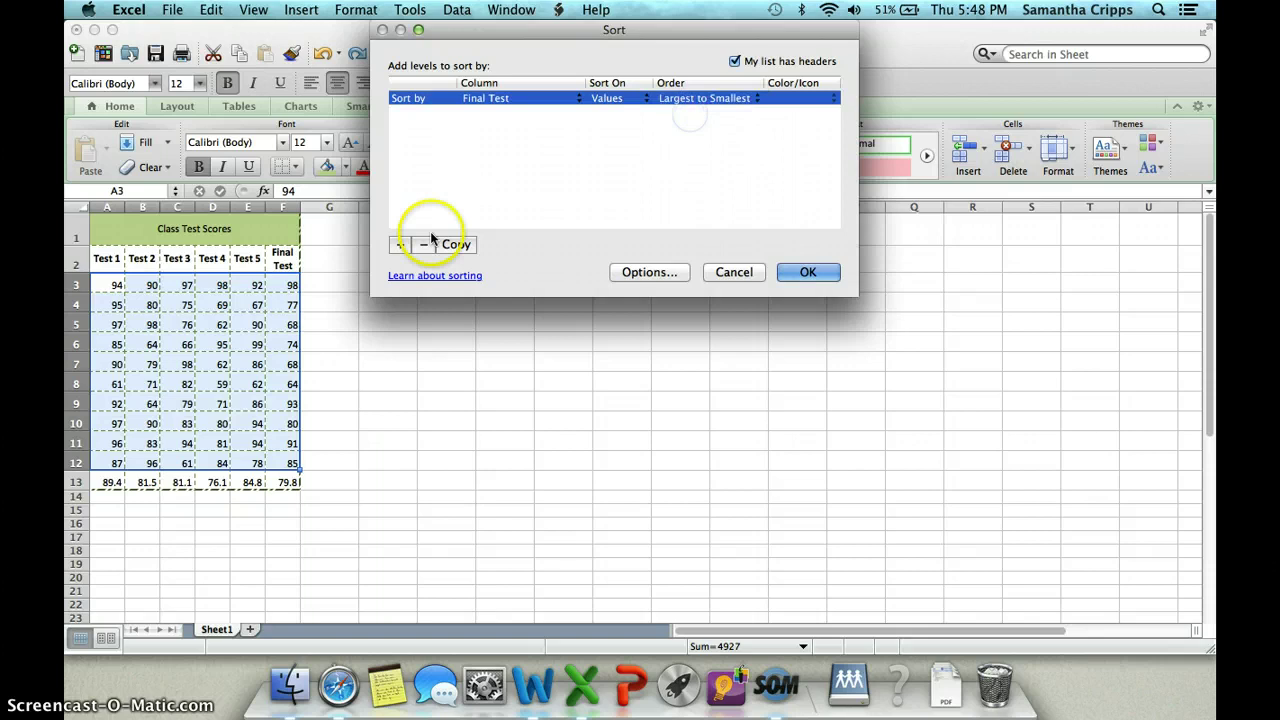
# Add a second sort level by Test 5 values, largest to smallest, and apply the sort to the score rows.
pyautogui.click(400, 244)
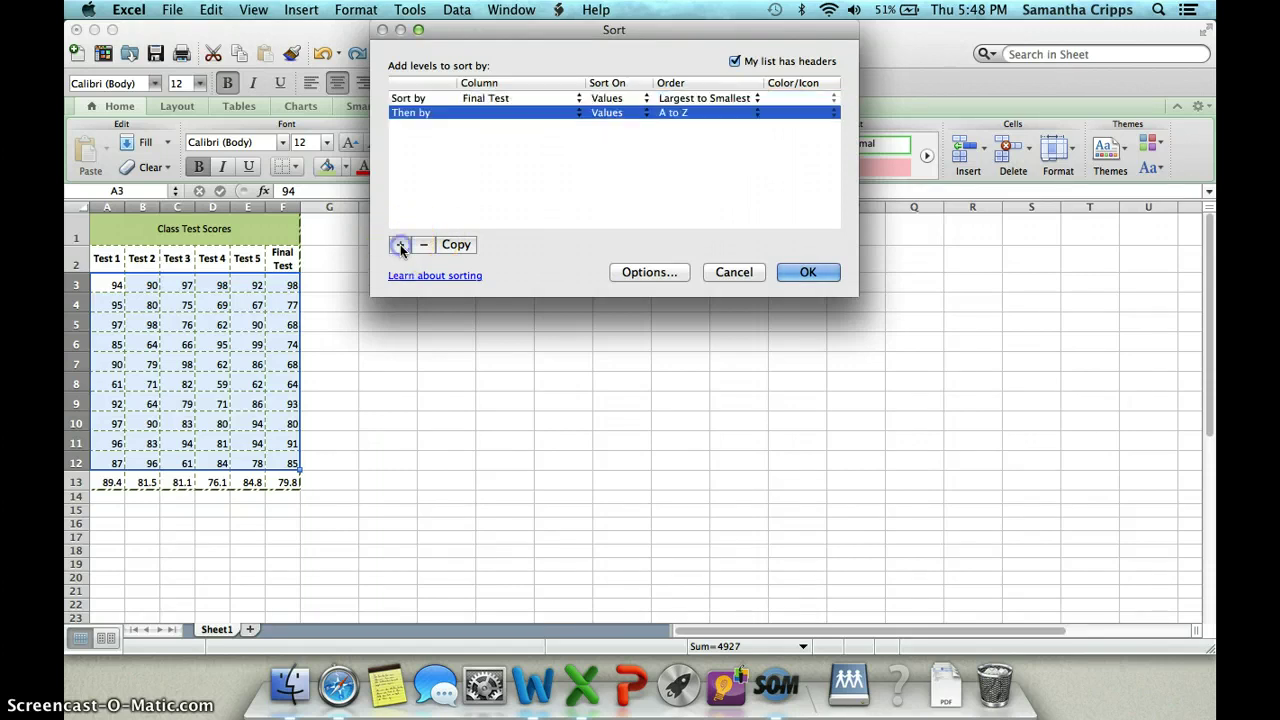
pyautogui.click(498, 113)
pyautogui.click(500, 170)
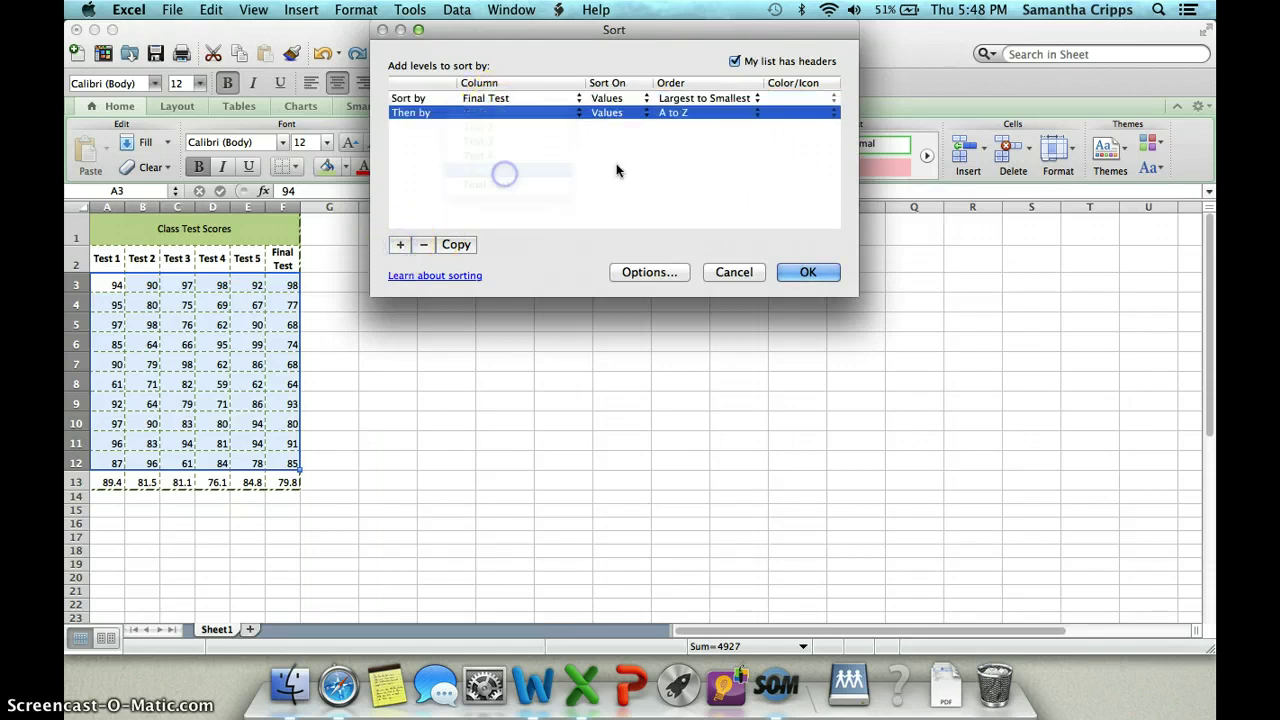
pyautogui.click(699, 113)
pyautogui.click(700, 126)
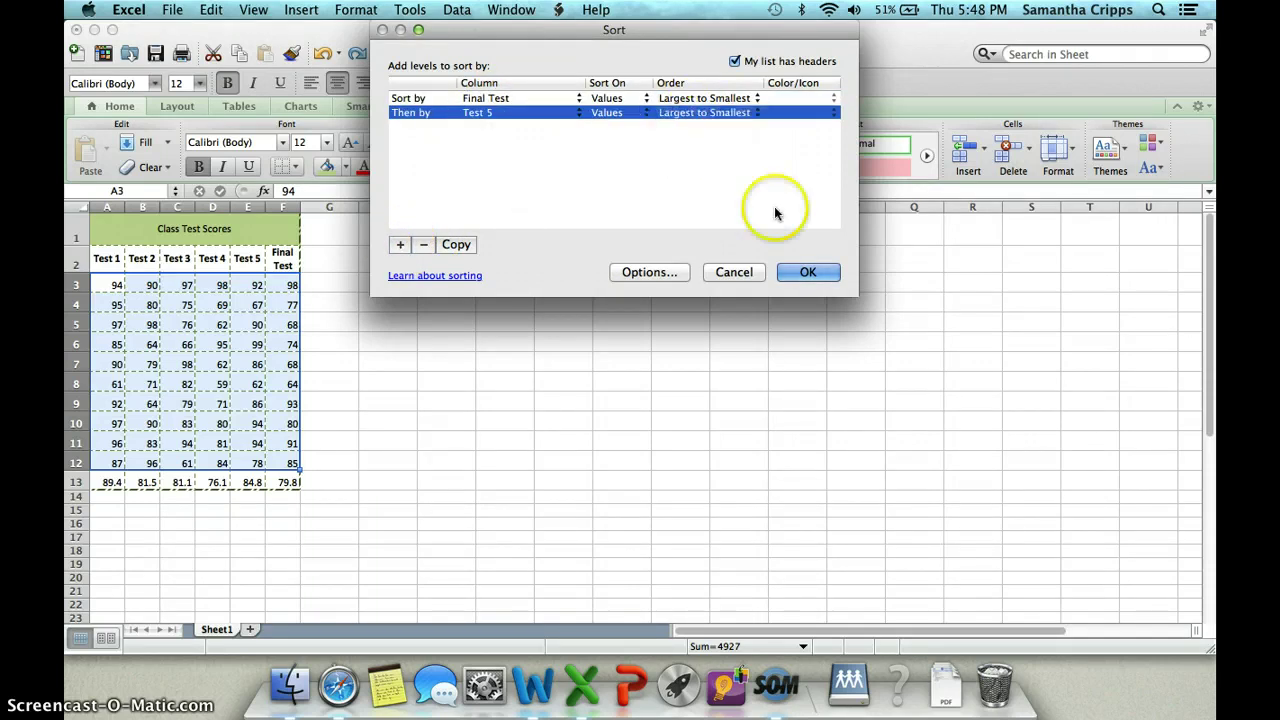
pyautogui.click(810, 272)
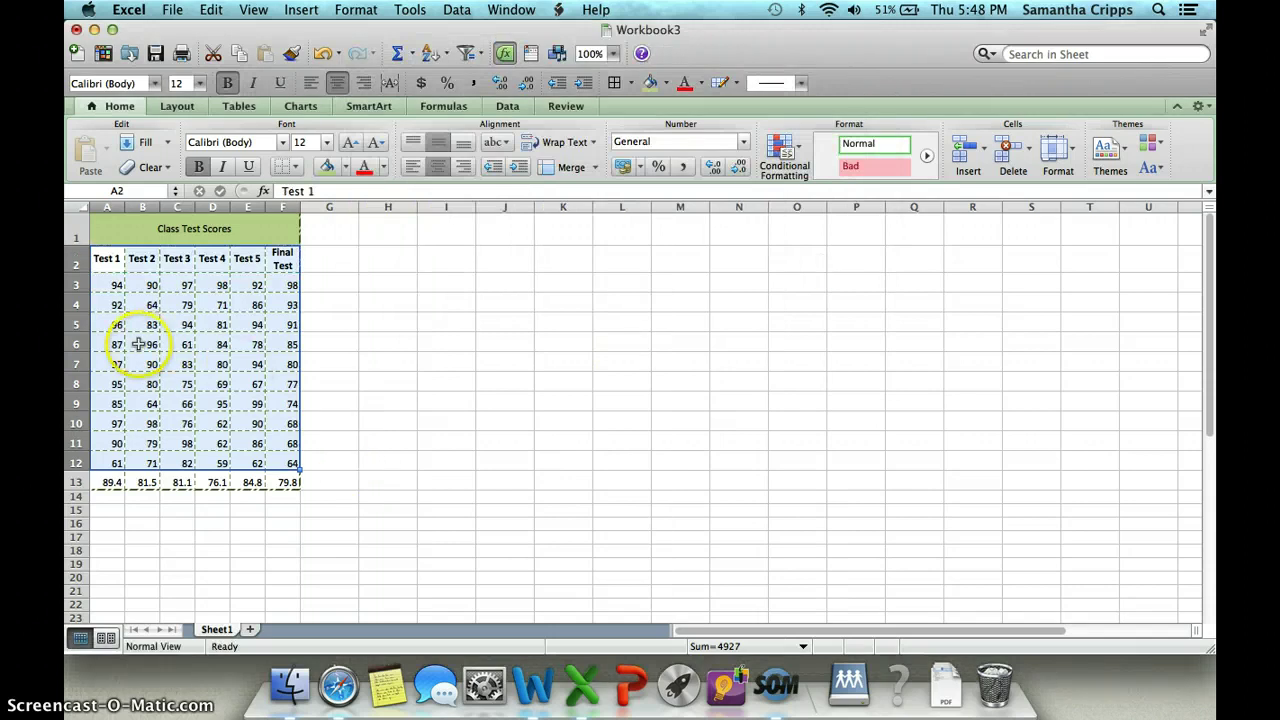